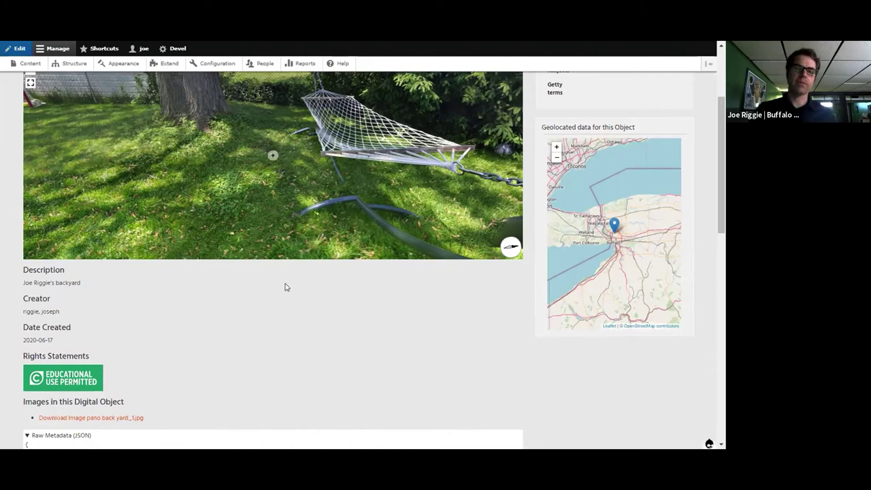
Search the site for "joe's backyard".
{"action": "scroll", "coordinate": [548, 342], "scroll_direction": "up", "scroll_amount": 3}
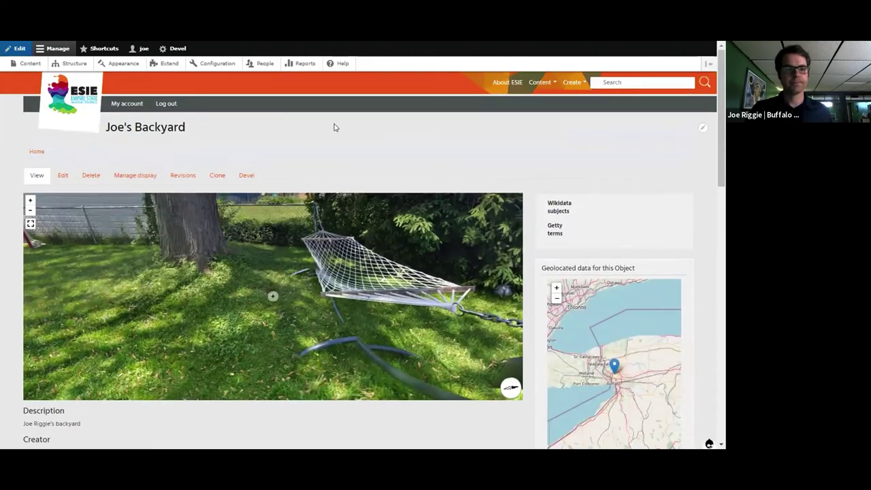
{"action": "left_click", "coordinate": [642, 81]}
{"action": "type", "text": "joe"}
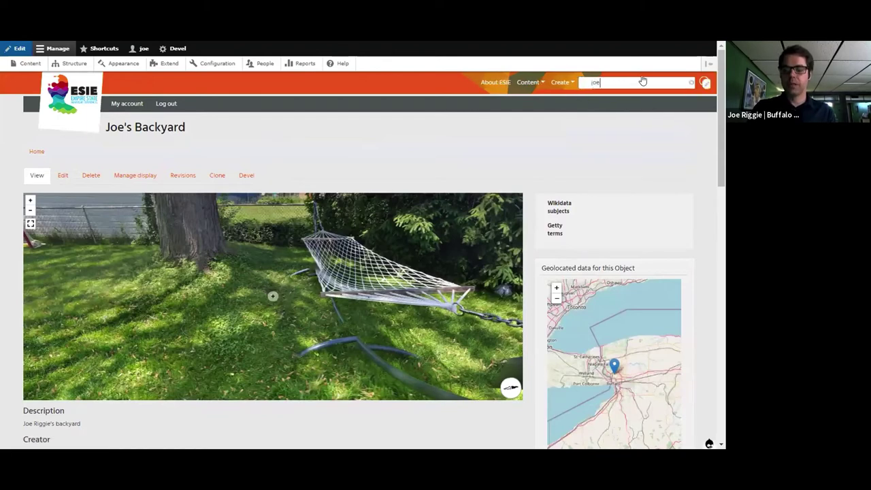
{"action": "type", "text": "'s backyard"}
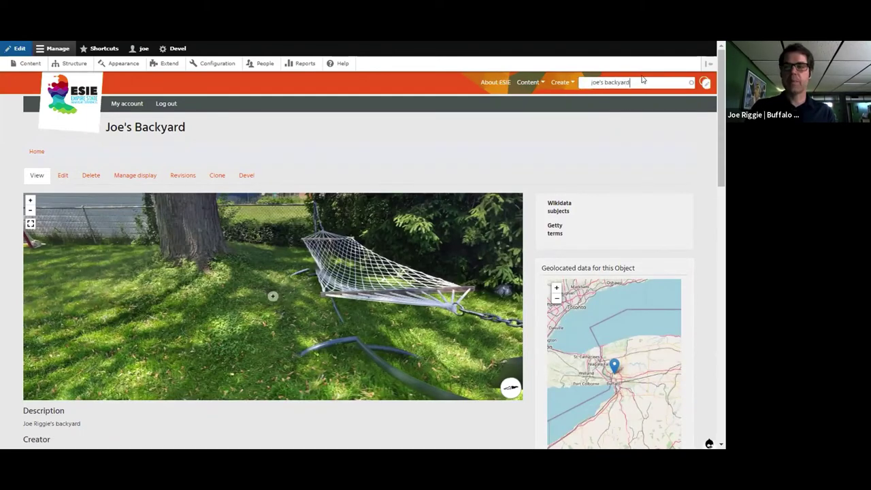
{"action": "key", "text": "Return"}
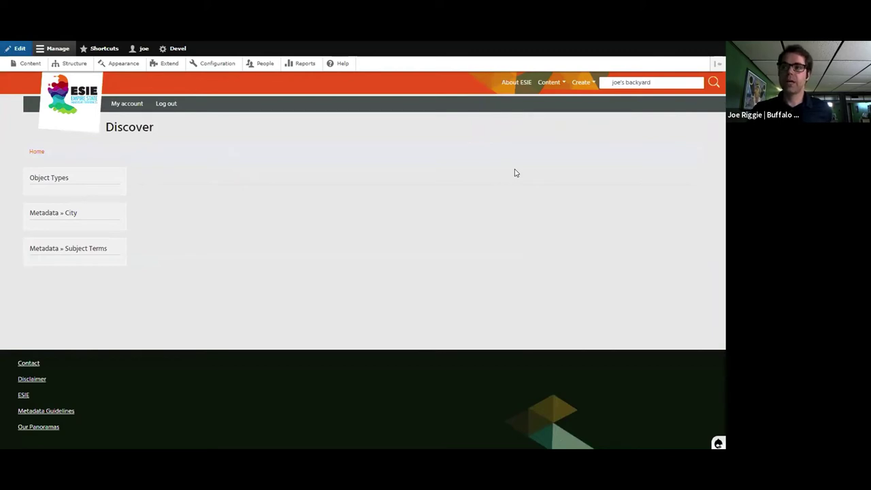
Find Joe's Backyard among the unpublished panoramas and open its descriptive metadata for editing.
{"action": "left_click", "coordinate": [548, 83]}
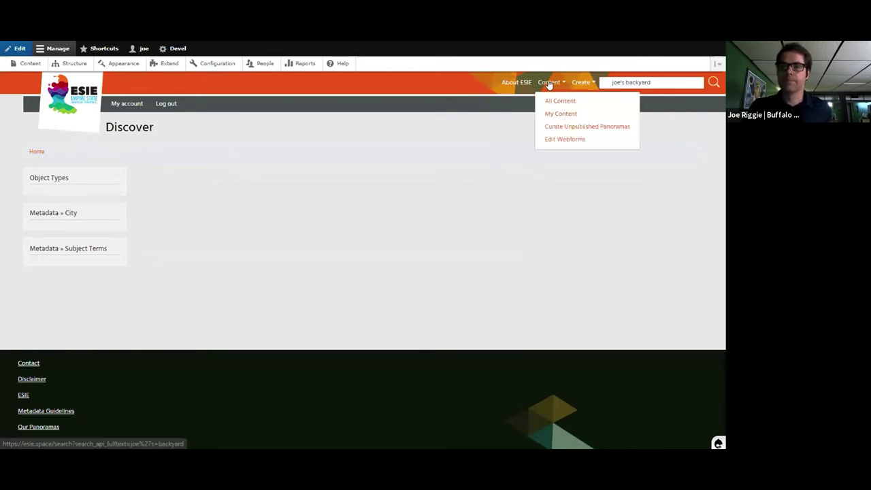
{"action": "left_click", "coordinate": [568, 128]}
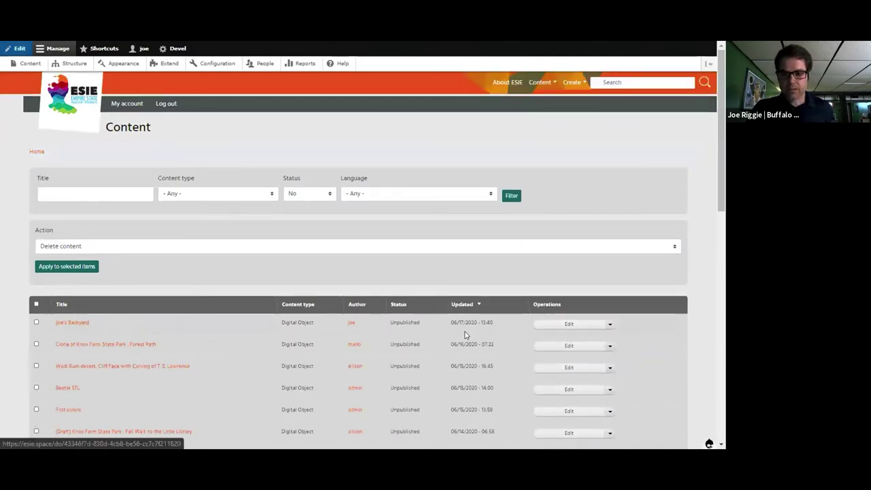
{"action": "left_click", "coordinate": [568, 325]}
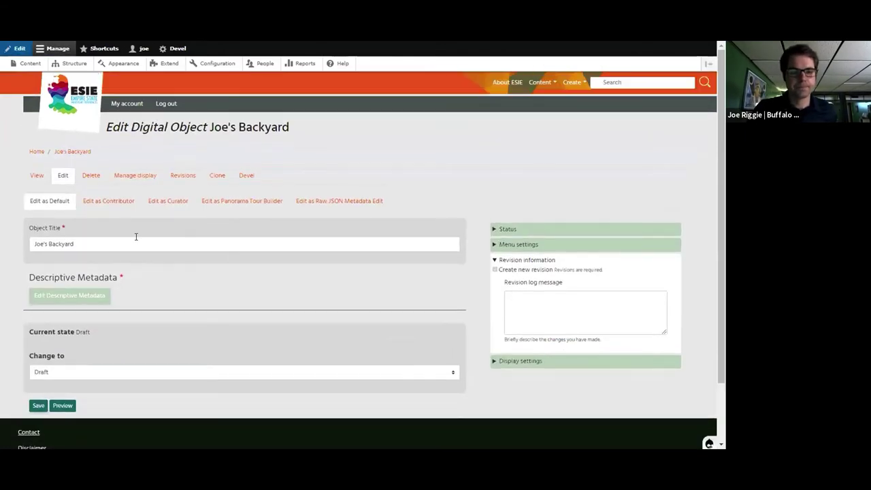
{"action": "left_click", "coordinate": [62, 297]}
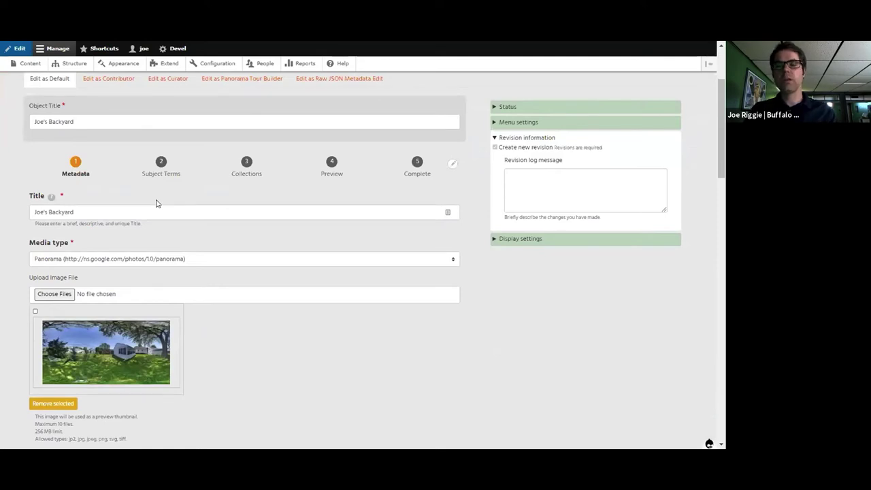
Review the object's existing descriptive metadata through to the original date and advance the form to the Subject Terms stage.
{"action": "scroll", "coordinate": [156, 203], "scroll_direction": "down", "scroll_amount": 7}
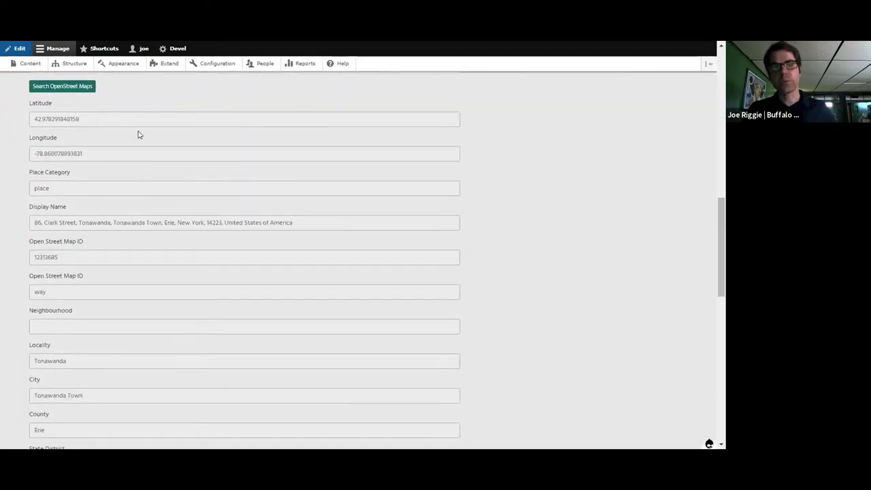
{"action": "scroll", "coordinate": [143, 225], "scroll_direction": "down", "scroll_amount": 1}
{"action": "scroll", "coordinate": [143, 228], "scroll_direction": "down", "scroll_amount": 4}
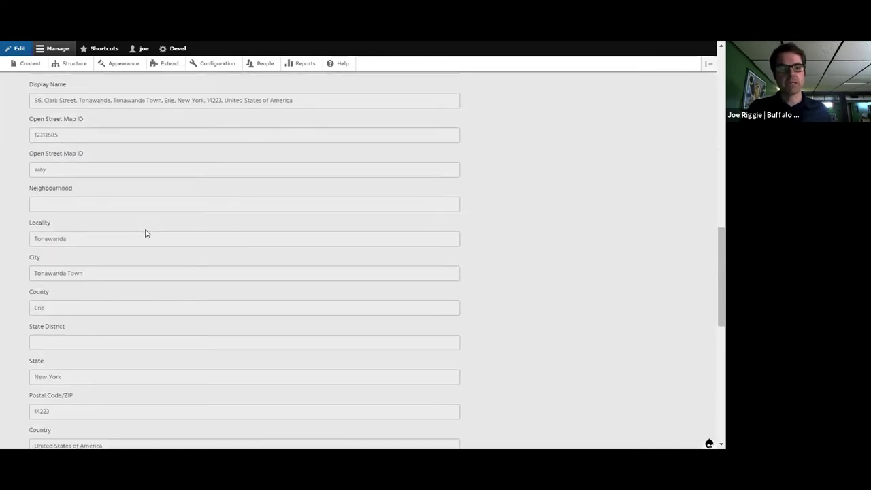
{"action": "scroll", "coordinate": [144, 227], "scroll_direction": "down", "scroll_amount": 2}
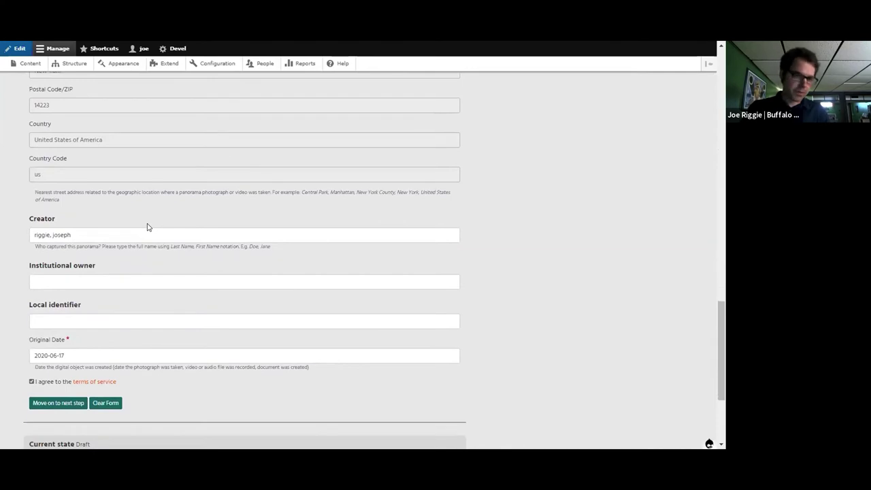
{"action": "scroll", "coordinate": [145, 226], "scroll_direction": "down", "scroll_amount": 1}
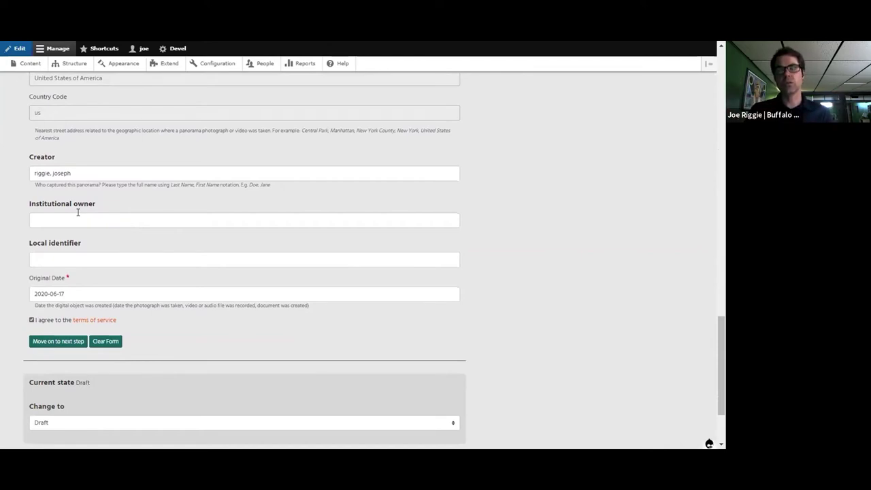
{"action": "scroll", "coordinate": [179, 208], "scroll_direction": "down", "scroll_amount": 2}
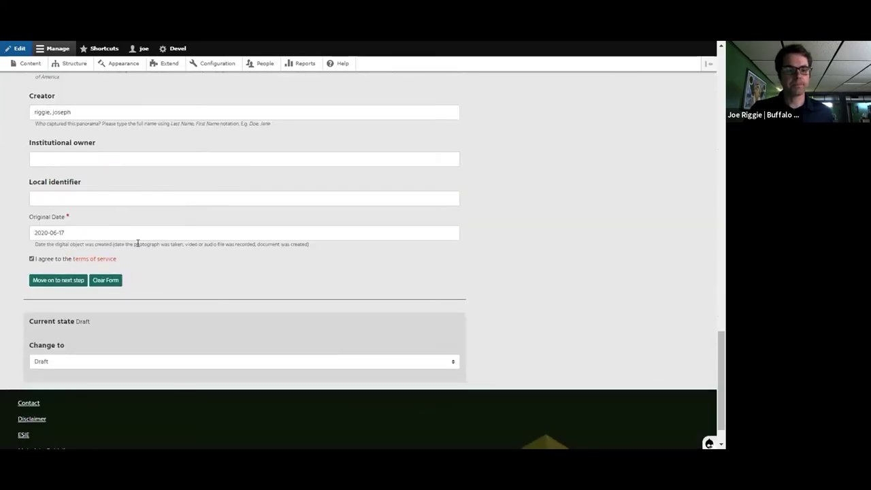
{"action": "left_click", "coordinate": [47, 279]}
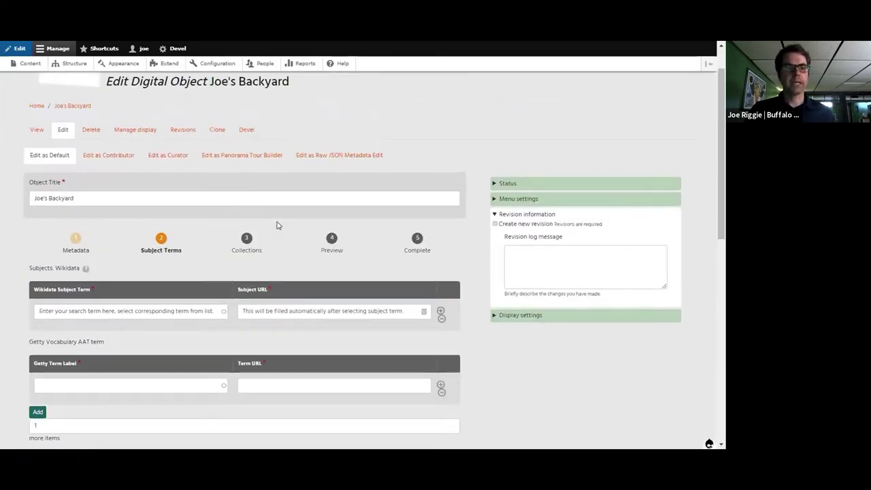
Fill the first Wikidata subject with the term "backyard (land at the back of a house)".
{"action": "scroll", "coordinate": [237, 211], "scroll_direction": "down", "scroll_amount": 1}
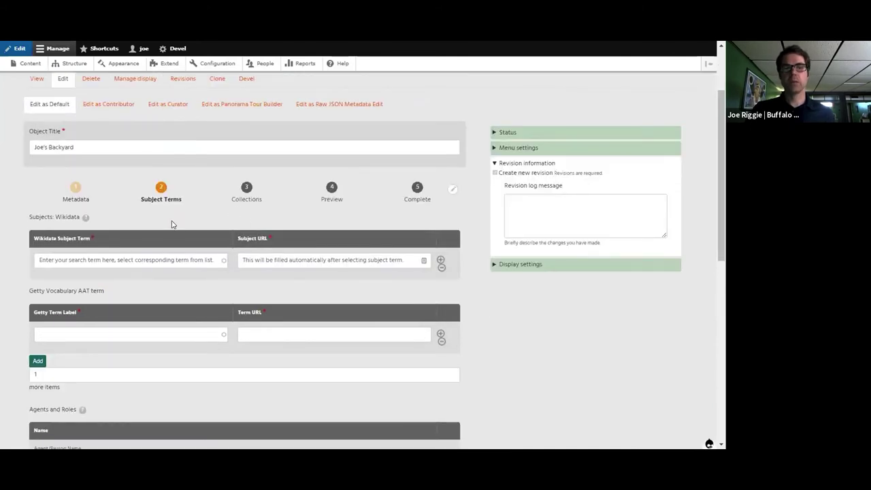
{"action": "left_click", "coordinate": [101, 258]}
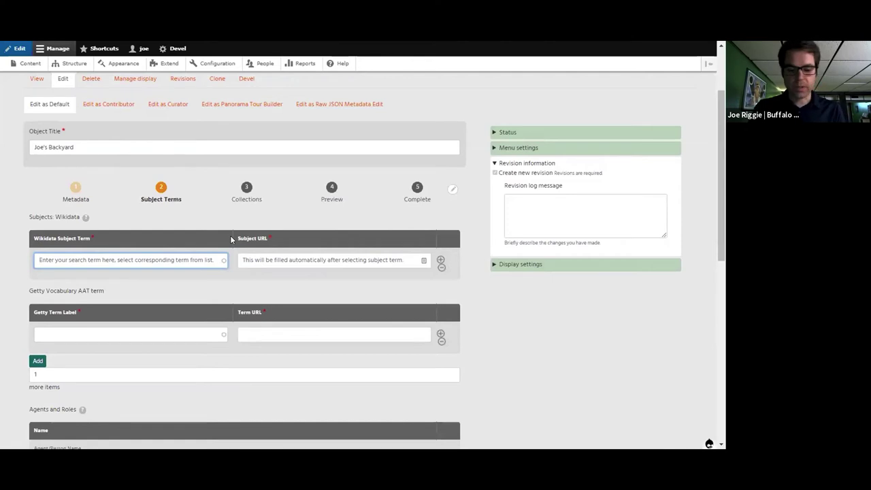
{"action": "type", "text": "backyard"}
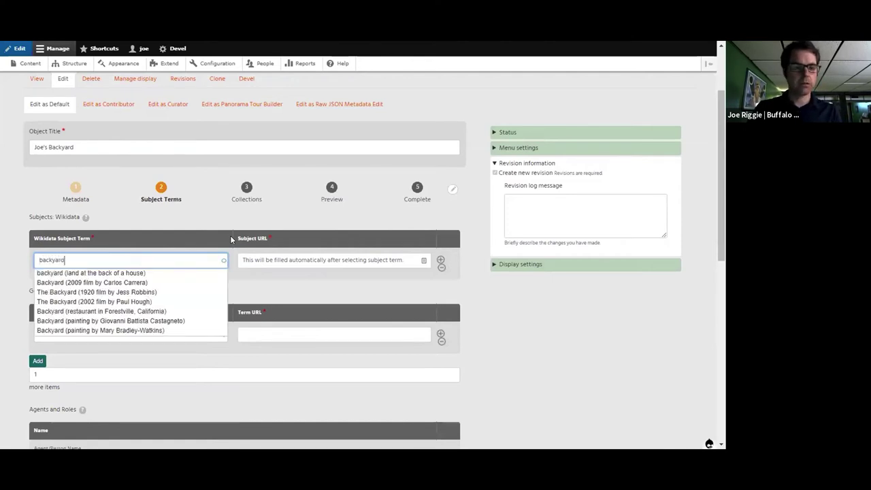
{"action": "left_click", "coordinate": [136, 272]}
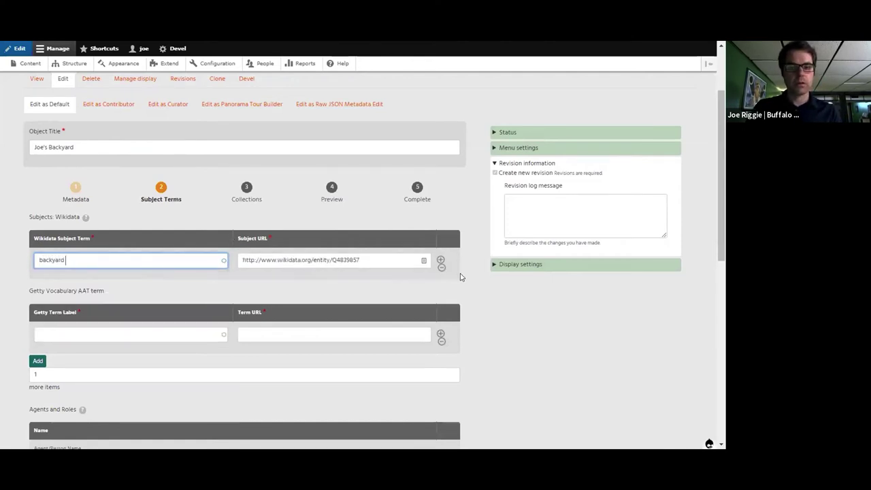
Add a second Wikidata subject row and fill it with "house (building intended for living in)".
{"action": "left_click", "coordinate": [440, 259]}
{"action": "left_click", "coordinate": [117, 288]}
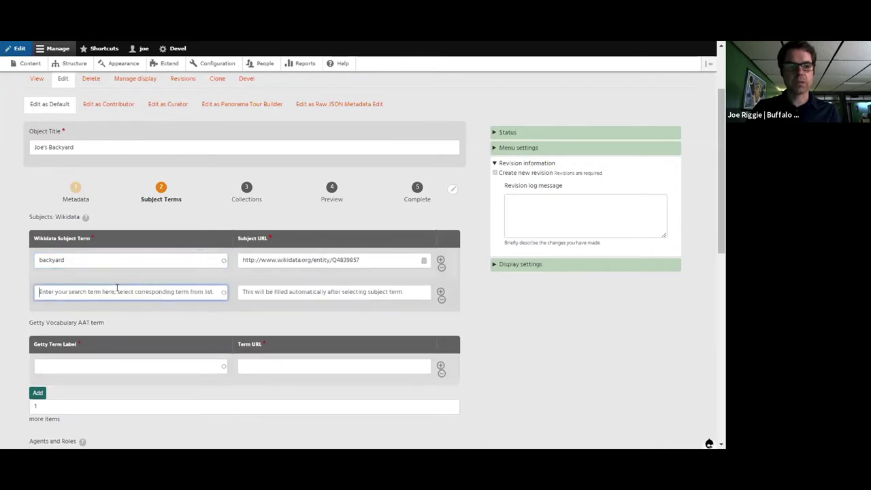
{"action": "type", "text": "house"}
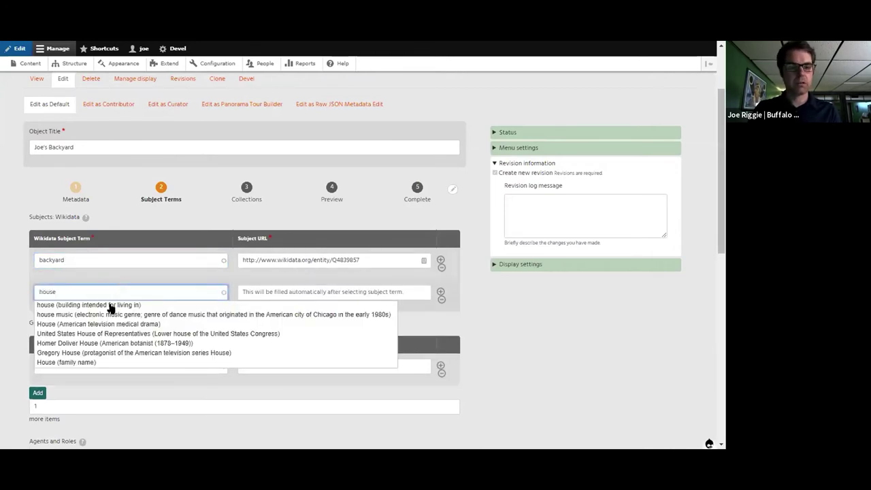
{"action": "left_click", "coordinate": [110, 306]}
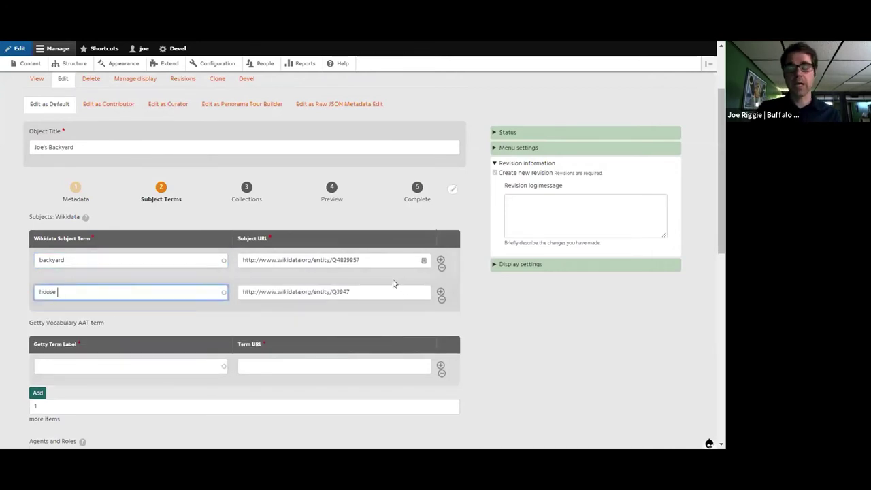
Look up "exterior view" in the Getty AAT vocabulary and assign the term "exterior views".
{"action": "scroll", "coordinate": [260, 275], "scroll_direction": "down", "scroll_amount": 1}
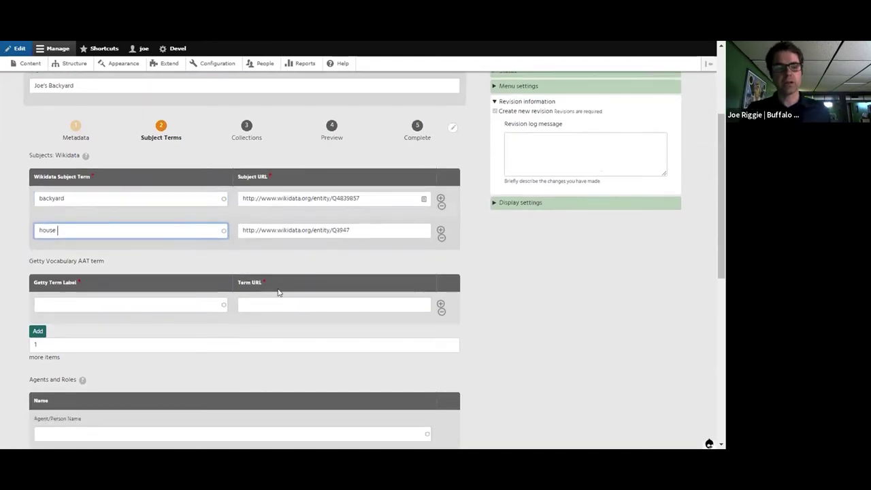
{"action": "left_click", "coordinate": [40, 304]}
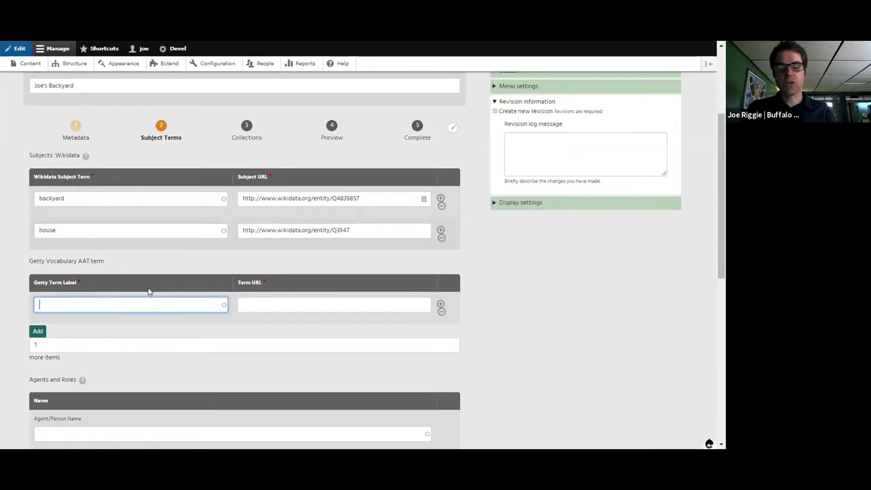
{"action": "type", "text": "exte"}
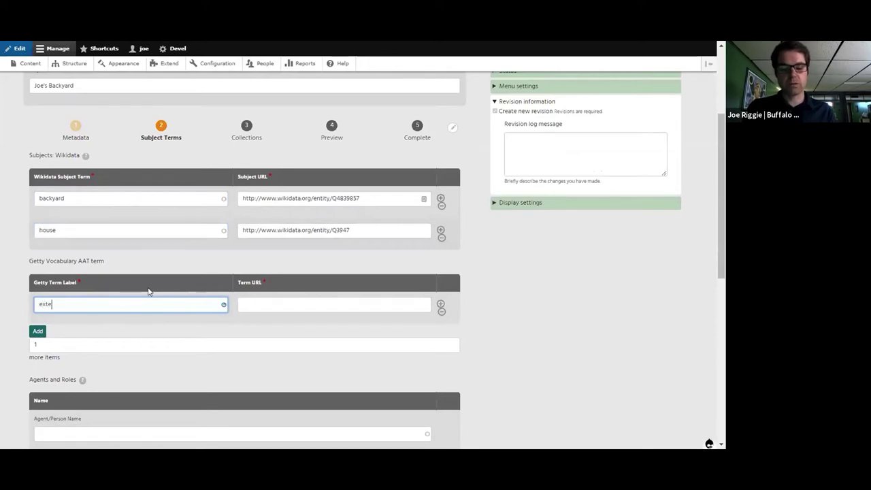
{"action": "type", "text": "rior"}
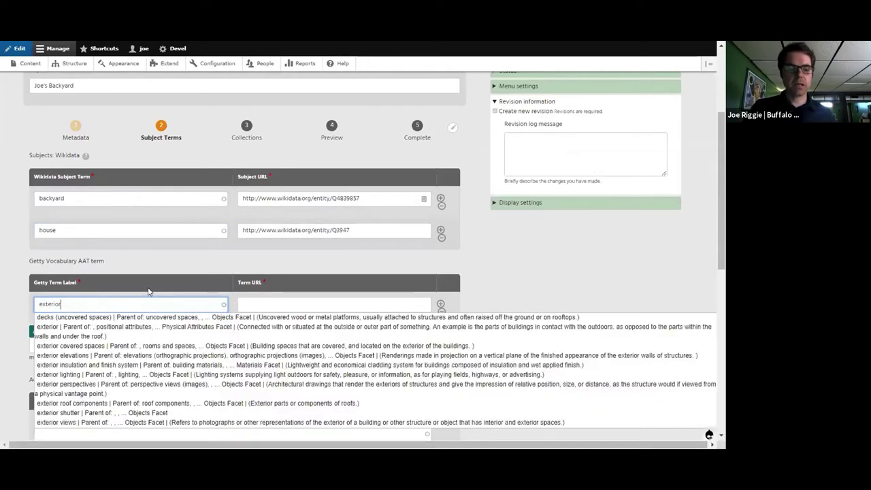
{"action": "type", "text": " view"}
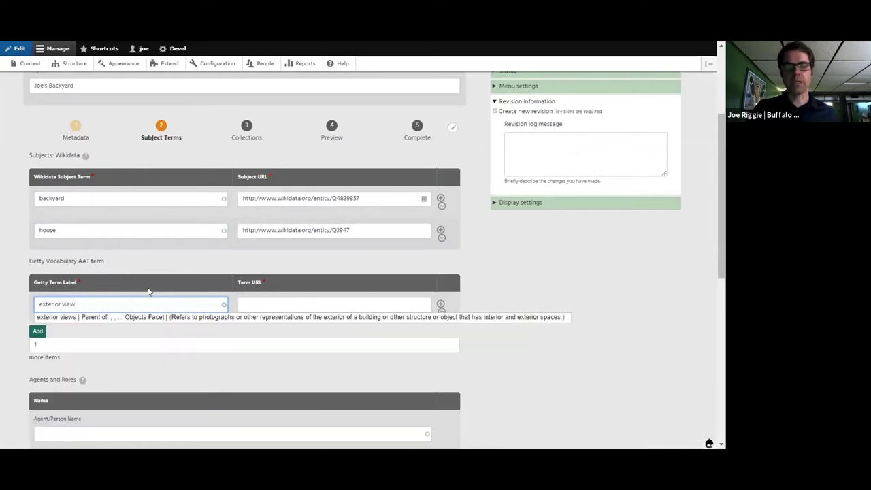
{"action": "left_click", "coordinate": [106, 318]}
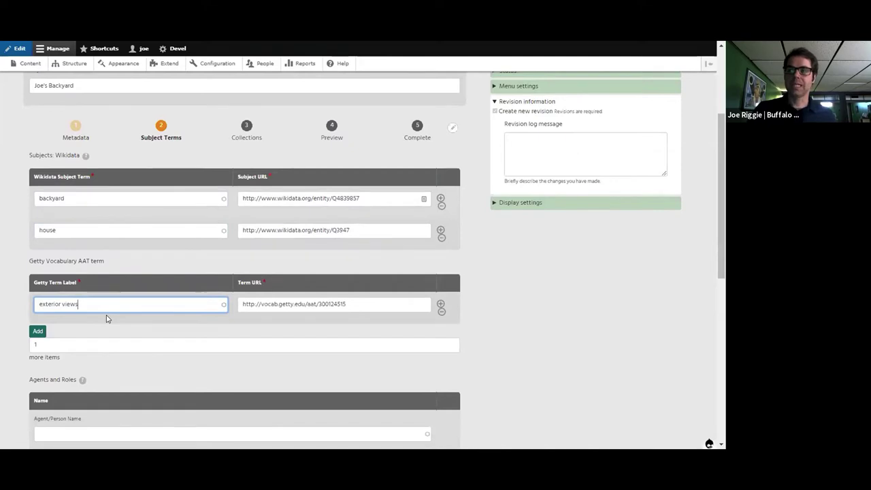
Look up Stanford White as the agent under Agents and Roles and assign the matching Wikidata entry.
{"action": "scroll", "coordinate": [155, 322], "scroll_direction": "down", "scroll_amount": 3}
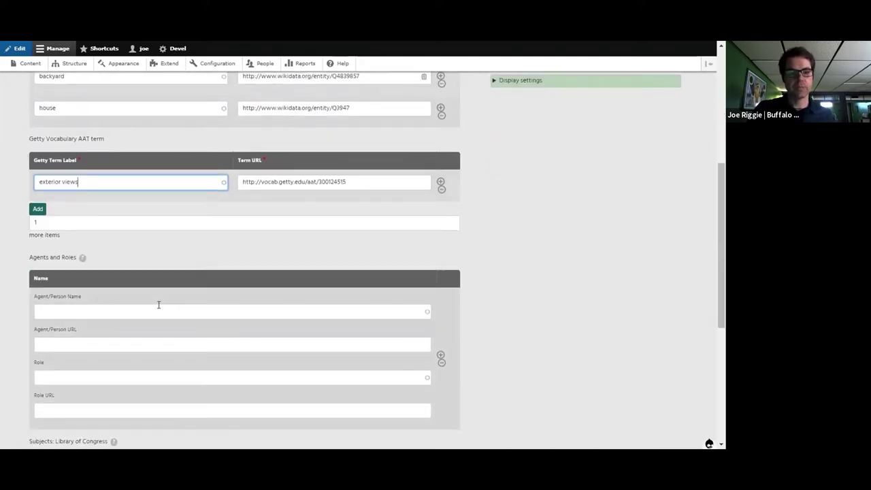
{"action": "left_click", "coordinate": [96, 310]}
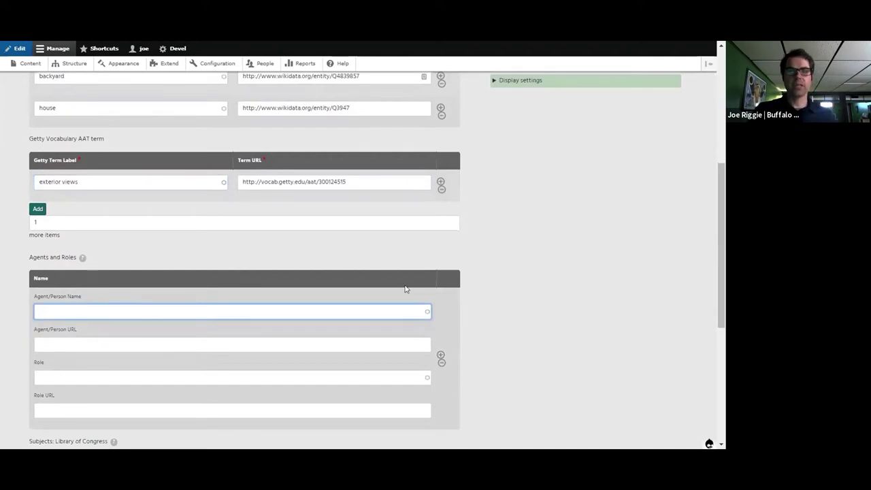
{"action": "scroll", "coordinate": [473, 296], "scroll_direction": "down", "scroll_amount": 1}
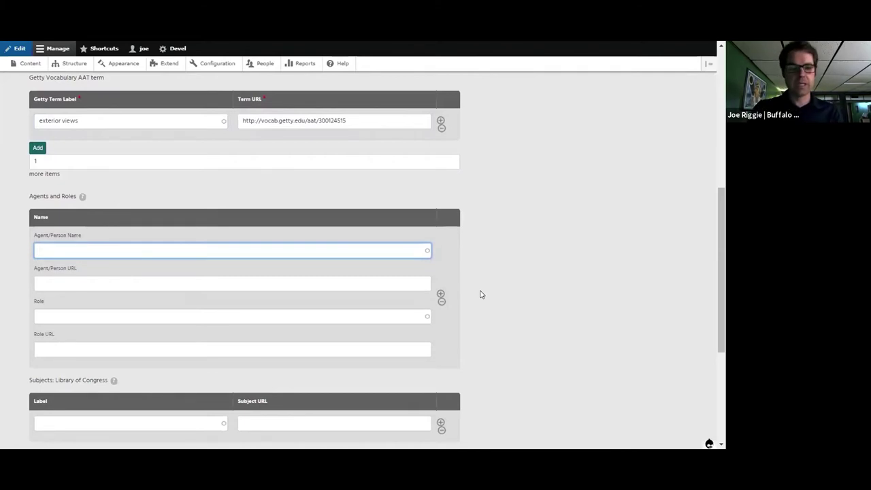
{"action": "type", "text": "stanfo"}
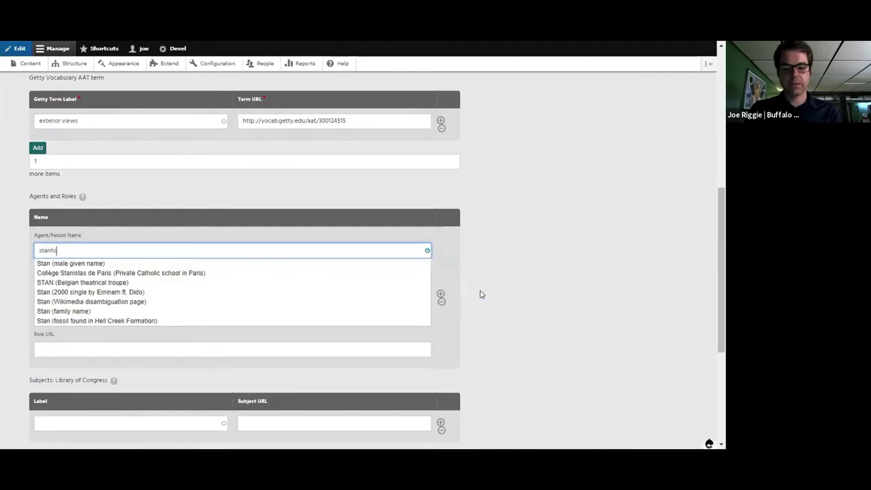
{"action": "type", "text": "rd white"}
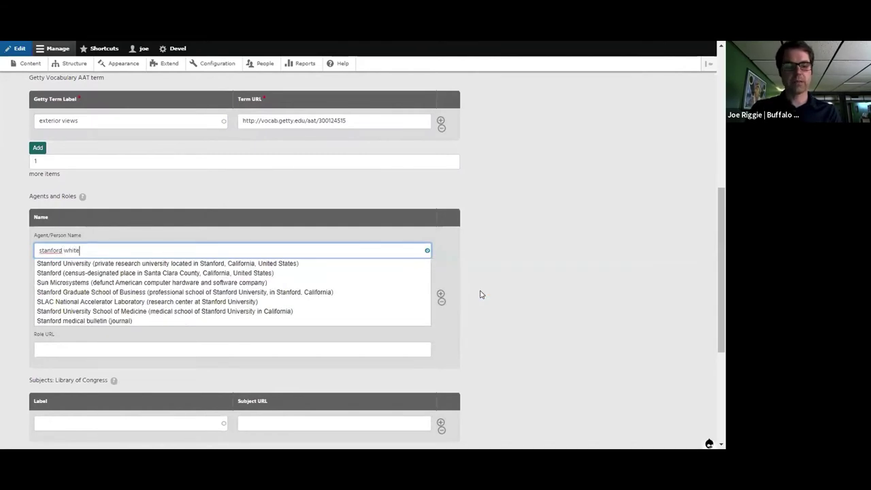
{"action": "left_click", "coordinate": [93, 263]}
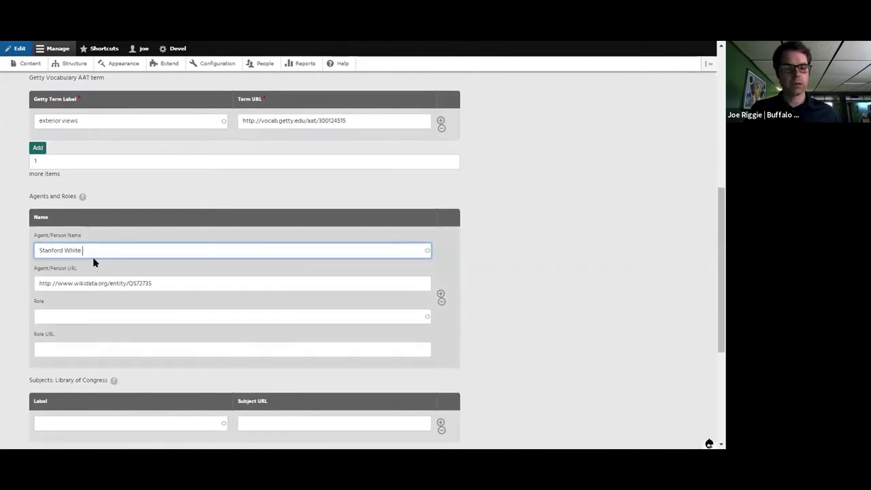
Look up "architect" as the agent's role and assign the Wikidata term "architect (person trained to plan and design buildings, and oversee their construction)".
{"action": "left_click", "coordinate": [68, 318]}
{"action": "type", "text": "arc"}
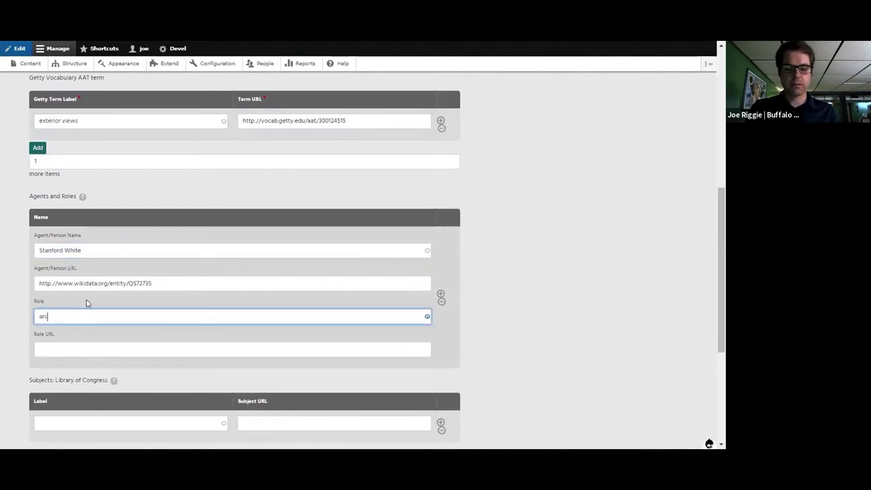
{"action": "type", "text": "hitect"}
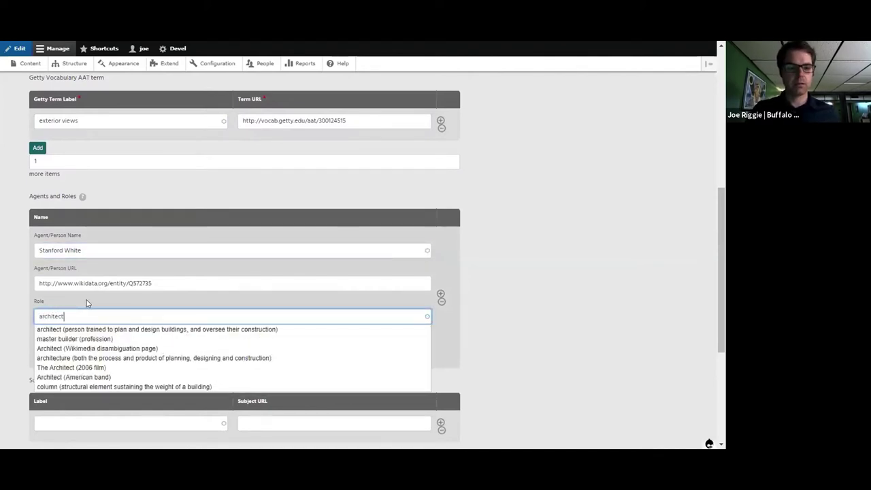
{"action": "left_click", "coordinate": [71, 330]}
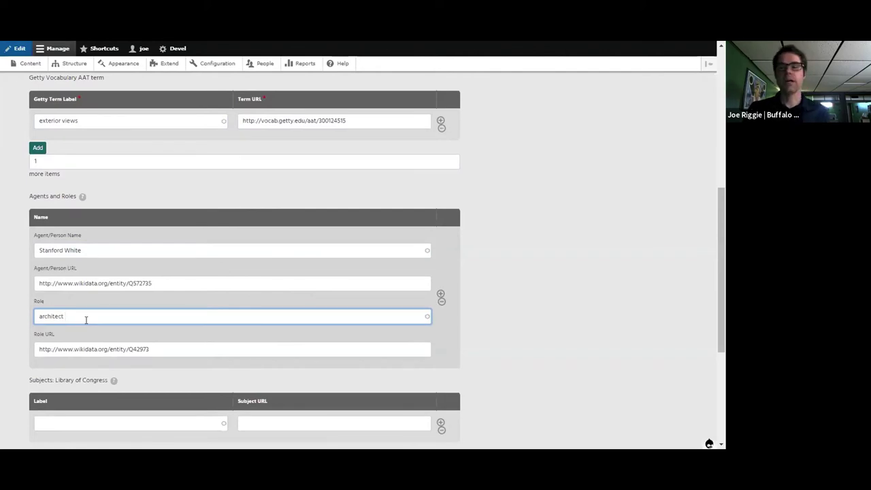
Clear the agent's name, agent URL, role and role URL under Agents and Roles.
{"action": "triple_click", "coordinate": [184, 347]}
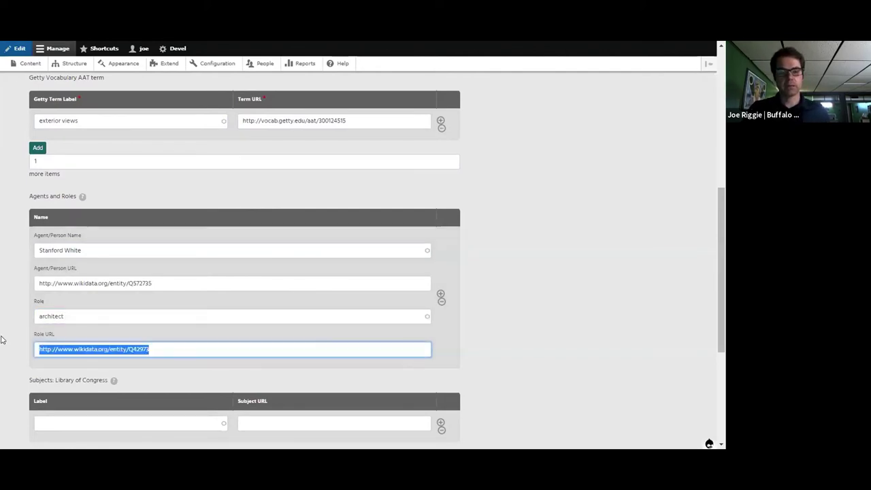
{"action": "key", "text": "BackSpace"}
{"action": "key", "text": "shift+Tab"}
{"action": "key", "text": "BackSpace"}
{"action": "key", "text": "shift+Tab"}
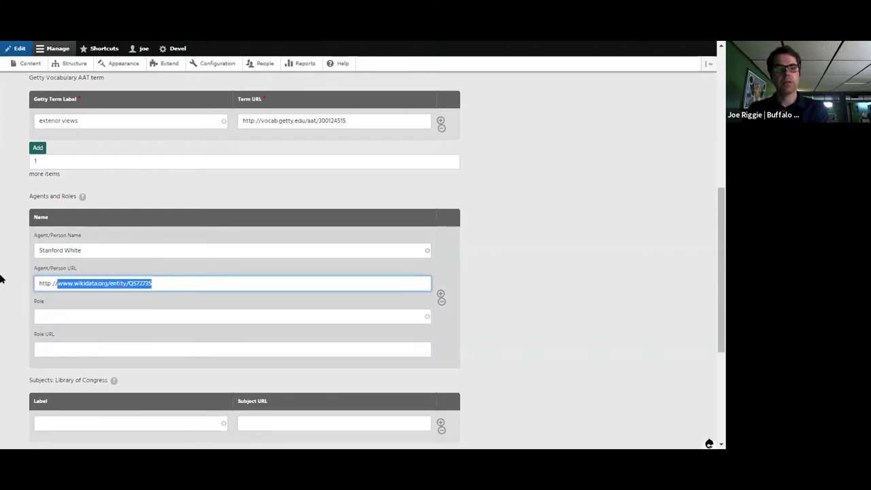
{"action": "key", "text": "BackSpace"}
{"action": "key", "text": "shift+Tab"}
{"action": "key", "text": "BackSpace"}
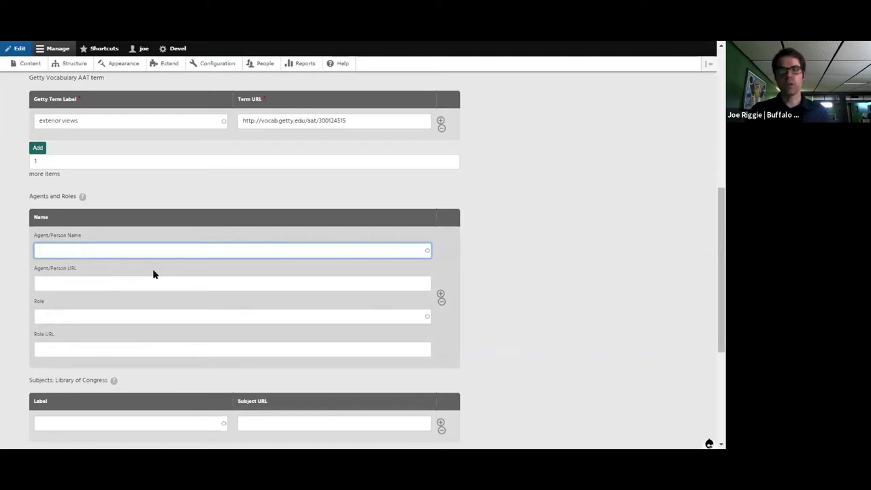
Look up "home" under the Library of Congress subjects and assign the subject "Home".
{"action": "scroll", "coordinate": [524, 330], "scroll_direction": "down", "scroll_amount": 2}
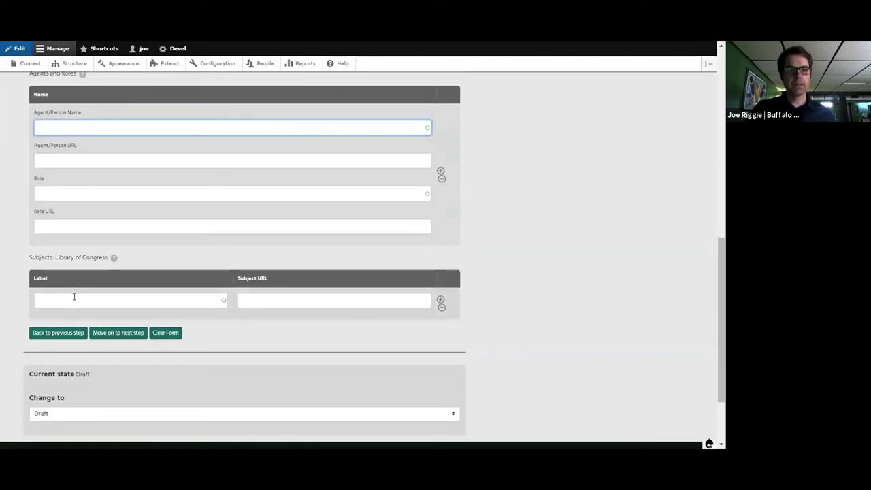
{"action": "left_click", "coordinate": [75, 298]}
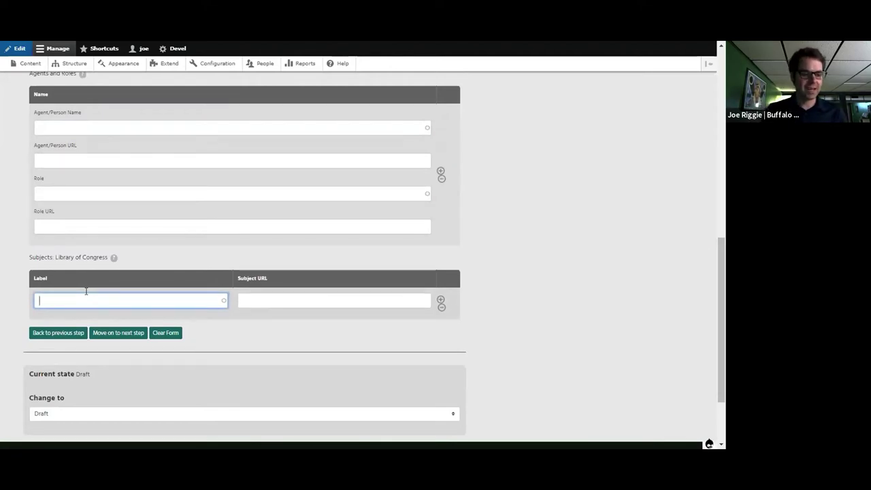
{"action": "type", "text": "home"}
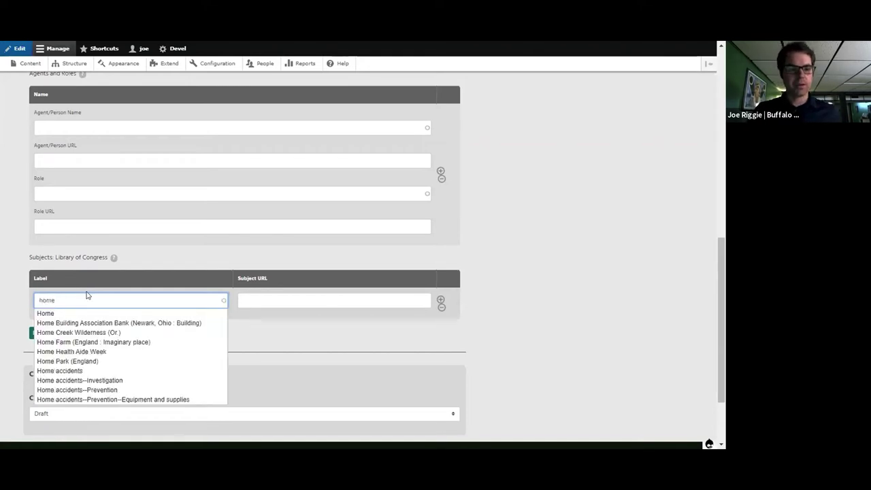
{"action": "left_click", "coordinate": [47, 314]}
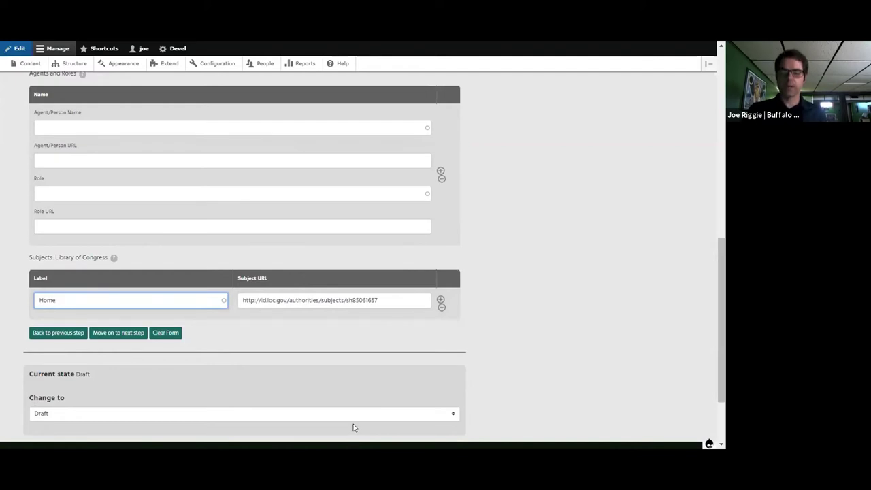
Finish the description with no collection membership, then change the object's state to Published and save it.
{"action": "left_click", "coordinate": [112, 333]}
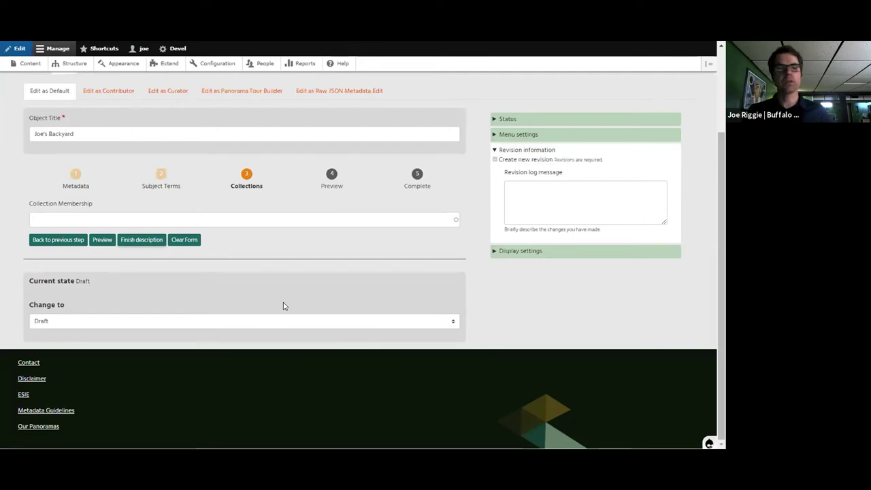
{"action": "left_click", "coordinate": [141, 239]}
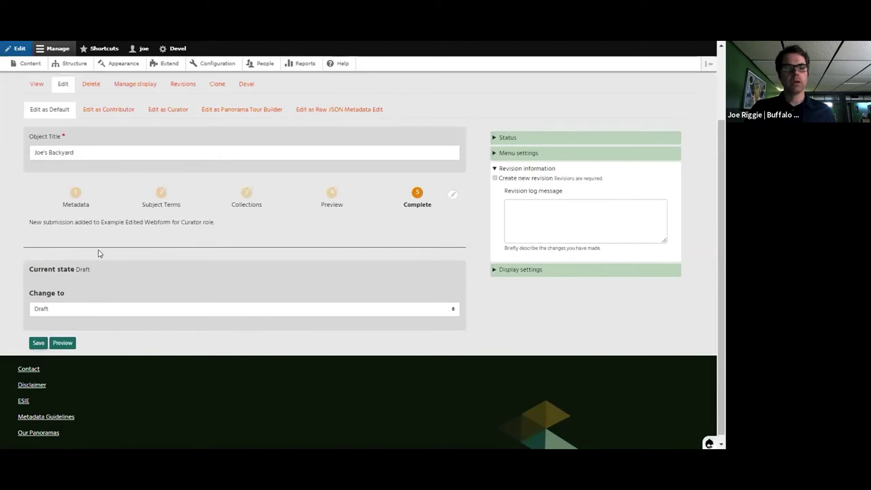
{"action": "left_click", "coordinate": [78, 311]}
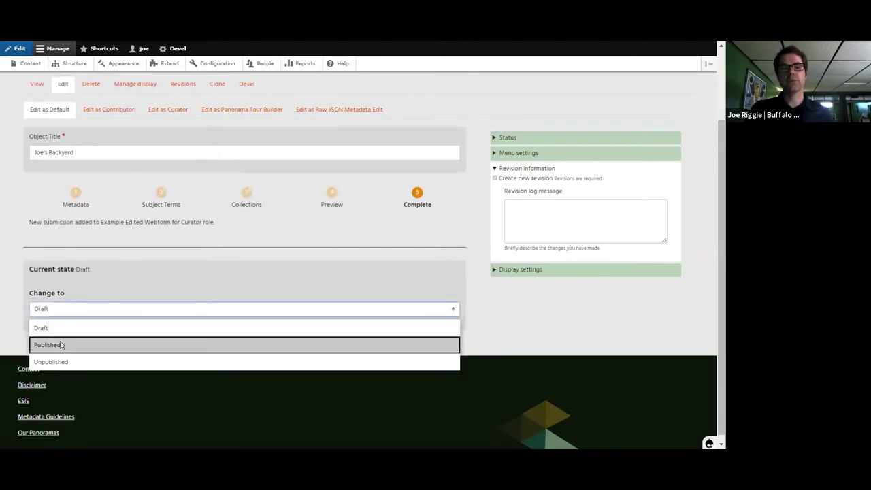
{"action": "left_click", "coordinate": [60, 344]}
{"action": "left_click", "coordinate": [37, 343]}
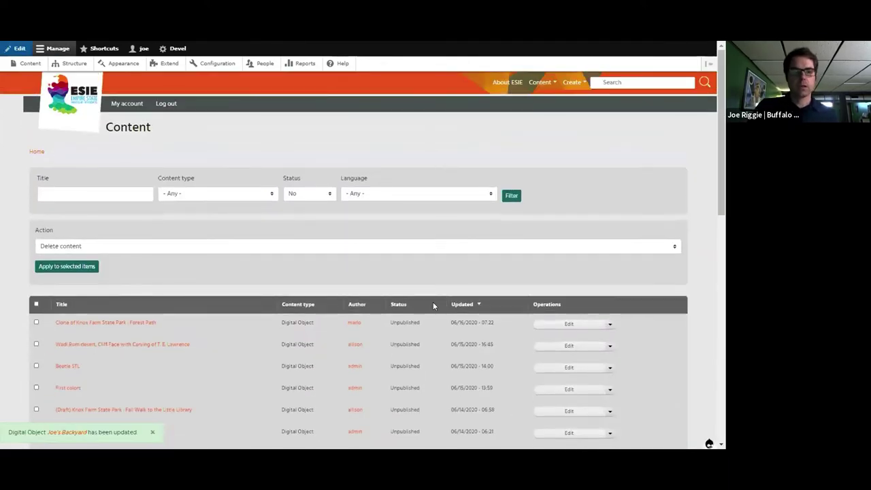
Search the site for "joe's backyard", open the Joe's Backyard object and review its panorama and metadata.
{"action": "left_click", "coordinate": [624, 87]}
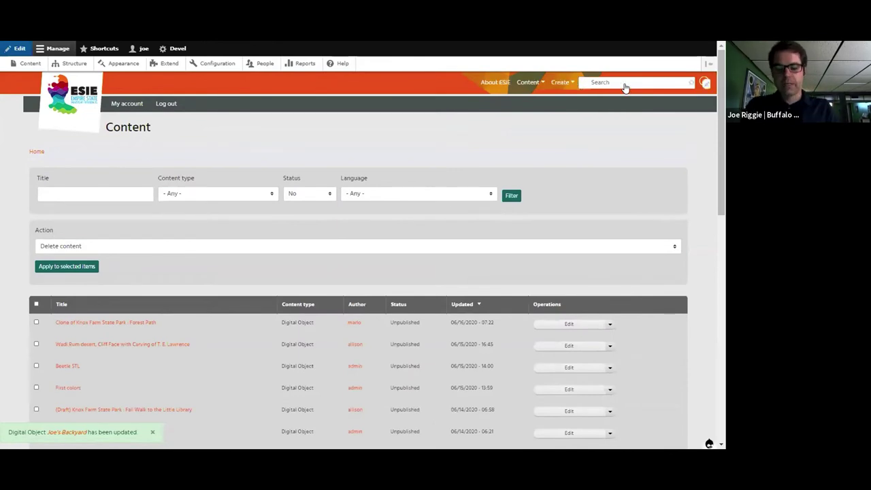
{"action": "type", "text": "joe's"}
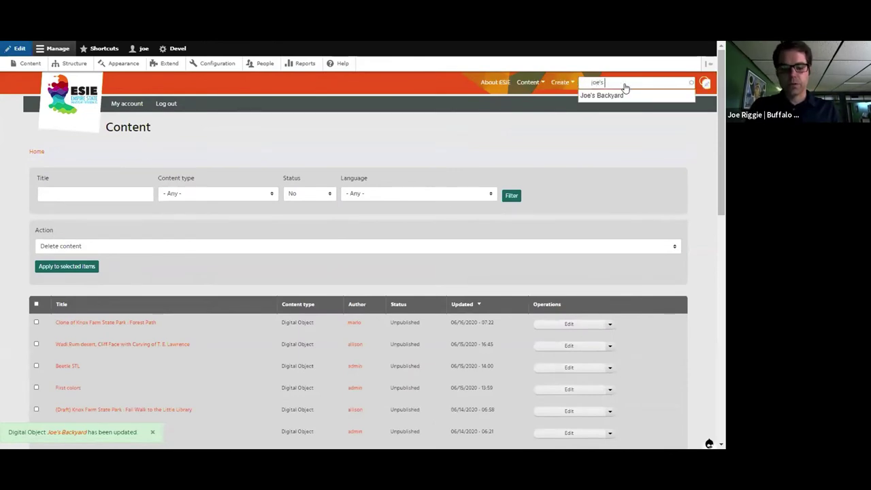
{"action": "type", "text": " backyar"}
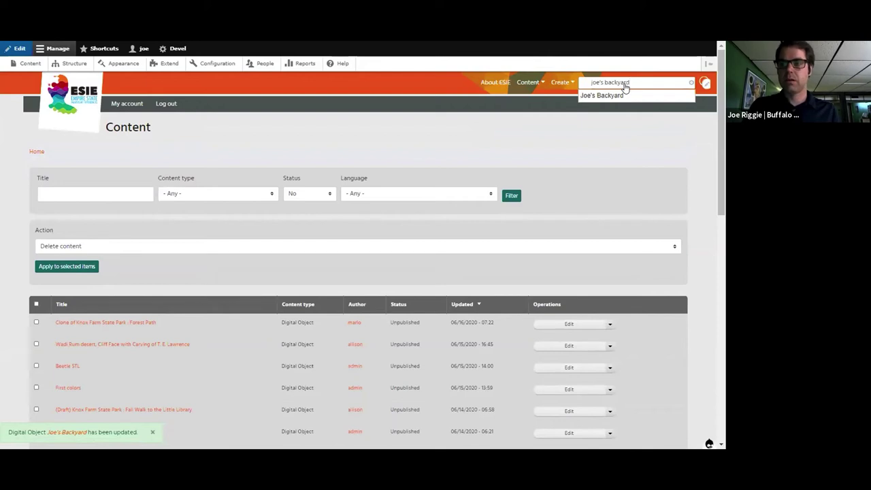
{"action": "type", "text": "d"}
{"action": "left_click", "coordinate": [608, 95]}
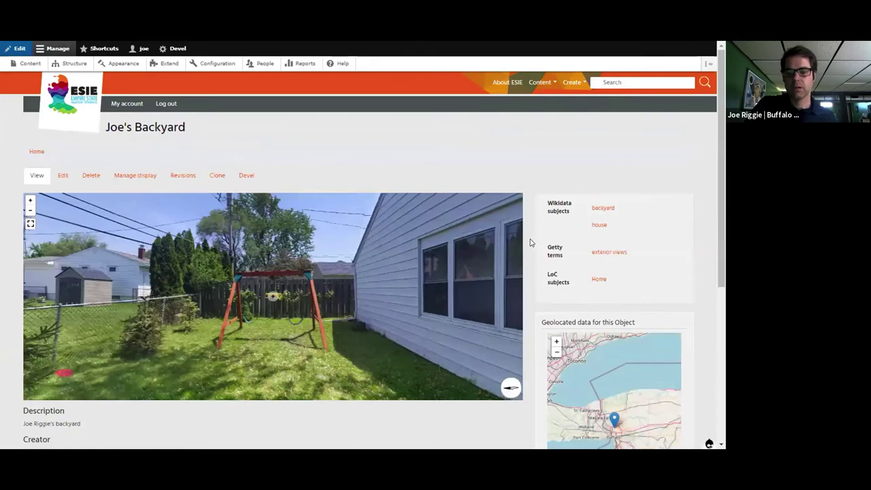
{"action": "scroll", "coordinate": [530, 243], "scroll_direction": "down", "scroll_amount": 3}
{"action": "left_click_drag", "start_coordinate": [476, 258], "coordinate": [280, 269]}
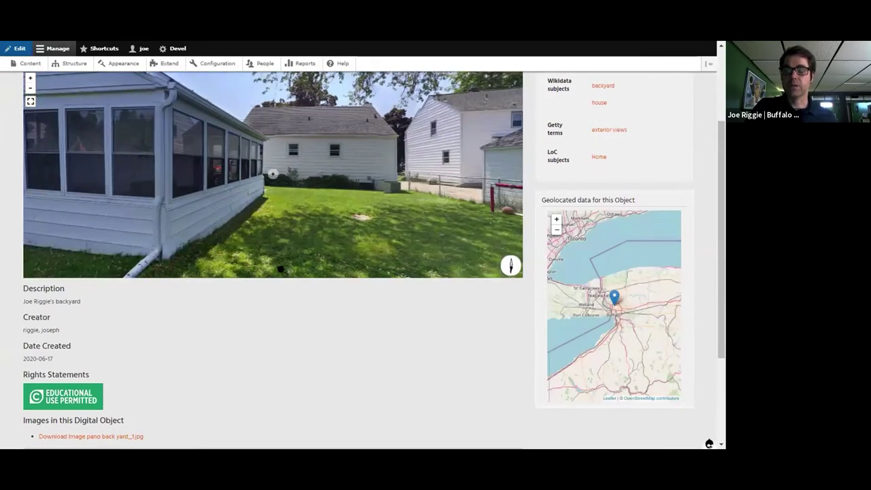
{"action": "scroll", "coordinate": [383, 361], "scroll_direction": "down", "scroll_amount": 2}
{"action": "scroll", "coordinate": [383, 363], "scroll_direction": "up", "scroll_amount": 5}
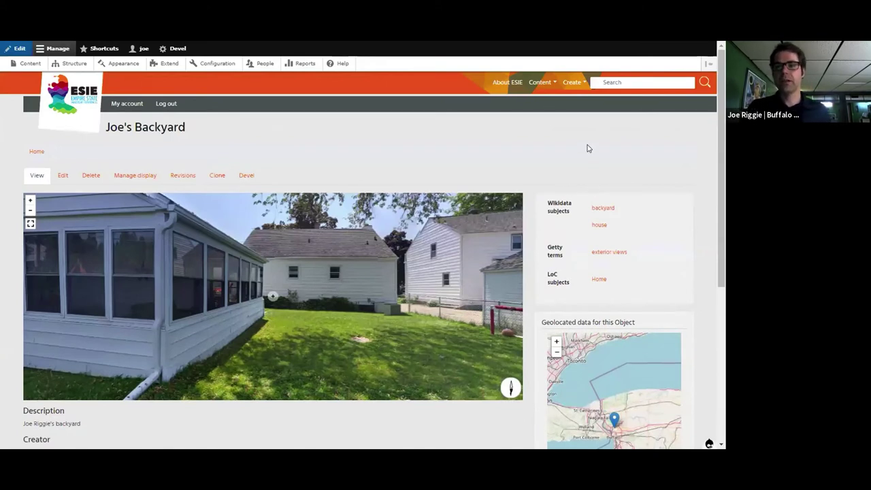
Start creating a new Panorama Tour object.
{"action": "left_click", "coordinate": [570, 82]}
{"action": "left_click", "coordinate": [543, 82]}
{"action": "left_click", "coordinate": [575, 83]}
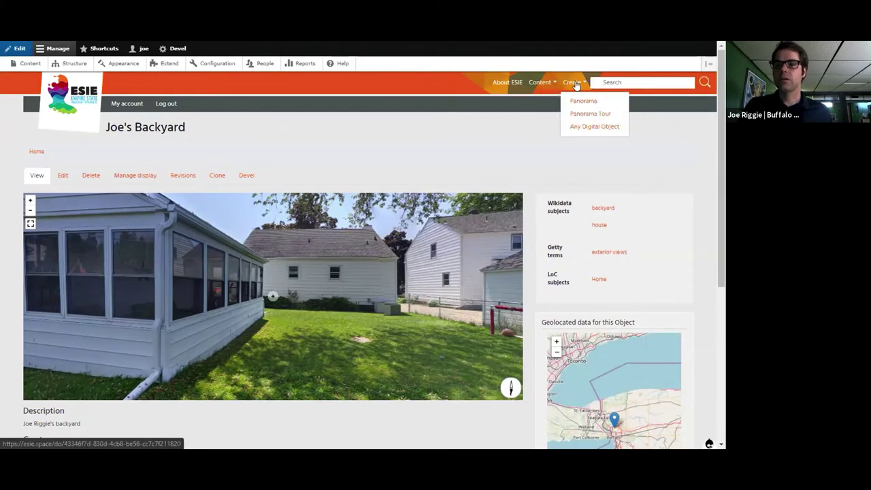
{"action": "left_click", "coordinate": [586, 116]}
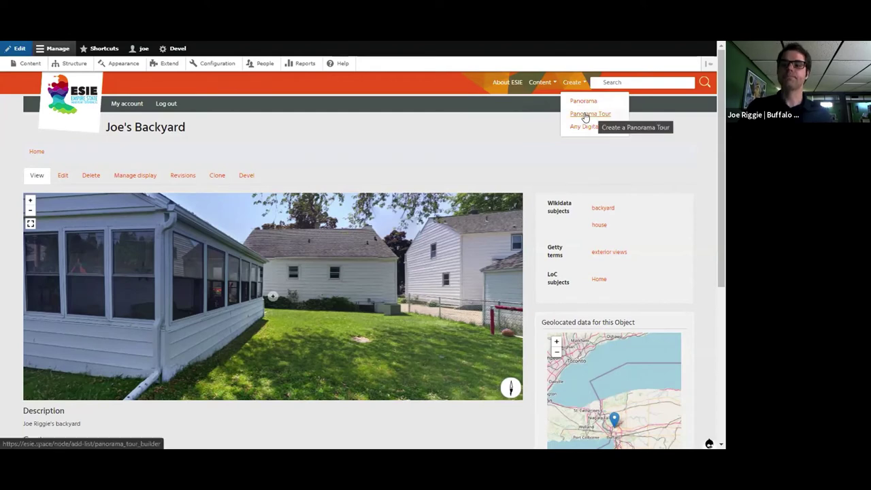
{"action": "left_click", "coordinate": [587, 116]}
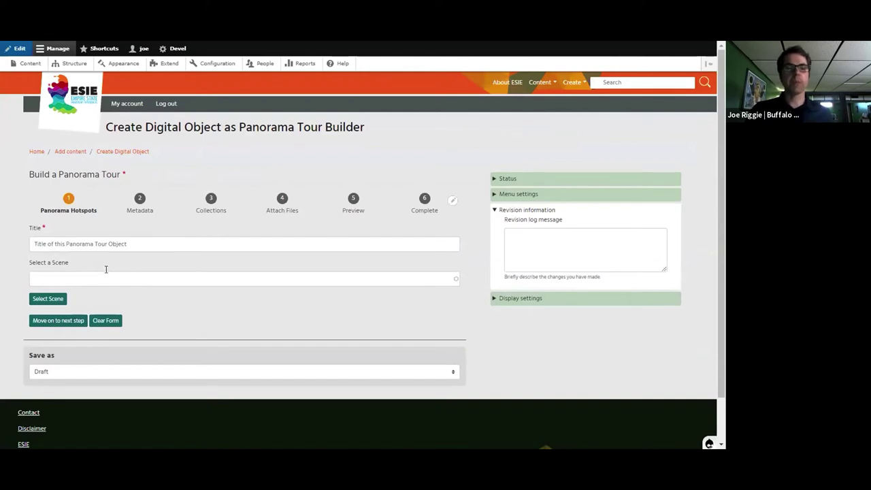
Look up "joe's" and try to select Joe's Backyard as the tour's scene.
{"action": "left_click", "coordinate": [85, 275]}
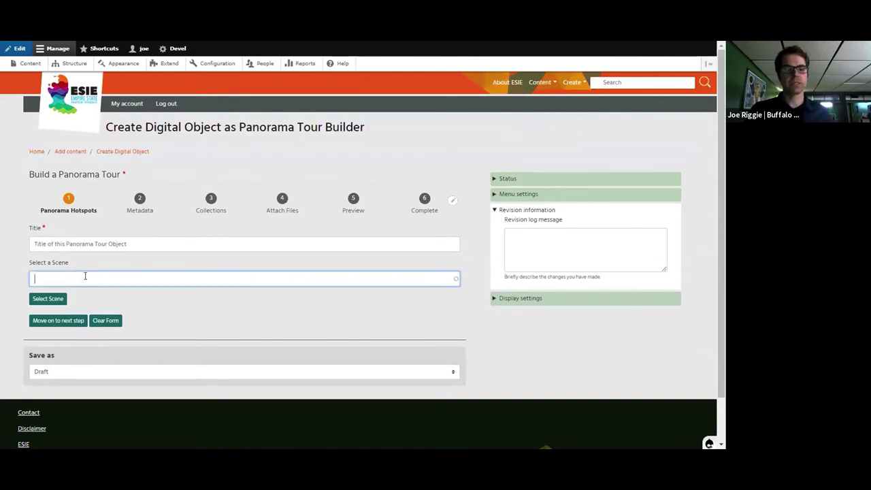
{"action": "type", "text": "joe's"}
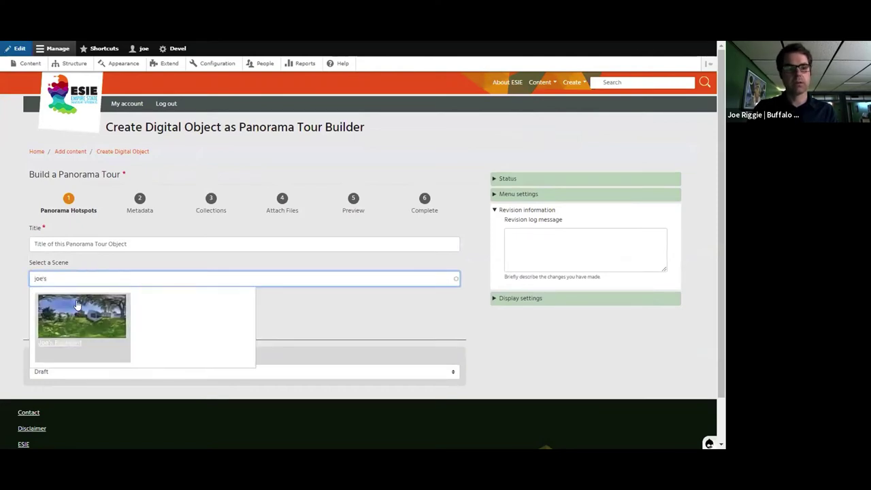
{"action": "left_click", "coordinate": [81, 304]}
{"action": "scroll", "coordinate": [249, 257], "scroll_direction": "down", "scroll_amount": 1}
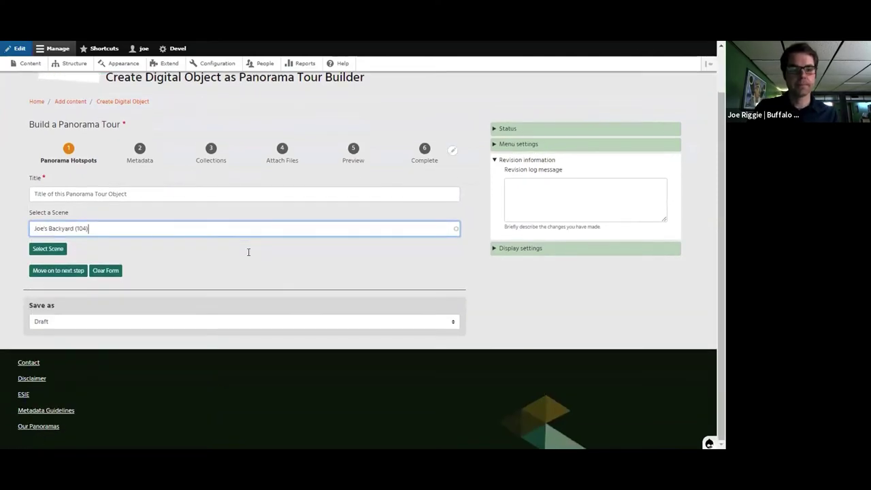
{"action": "key", "text": "Tab"}
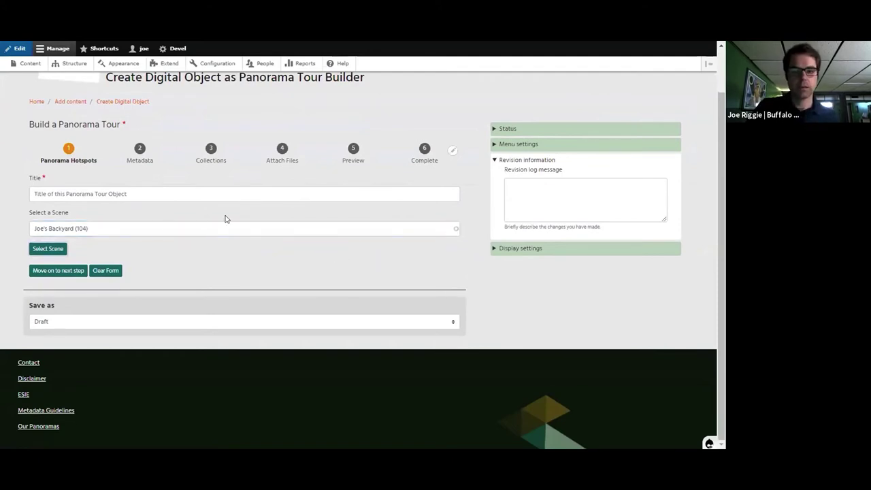
{"action": "left_click", "coordinate": [59, 246]}
Clear the scene entry, look up Joe's Backyard again and retry selecting it as the scene.
{"action": "left_click", "coordinate": [133, 229]}
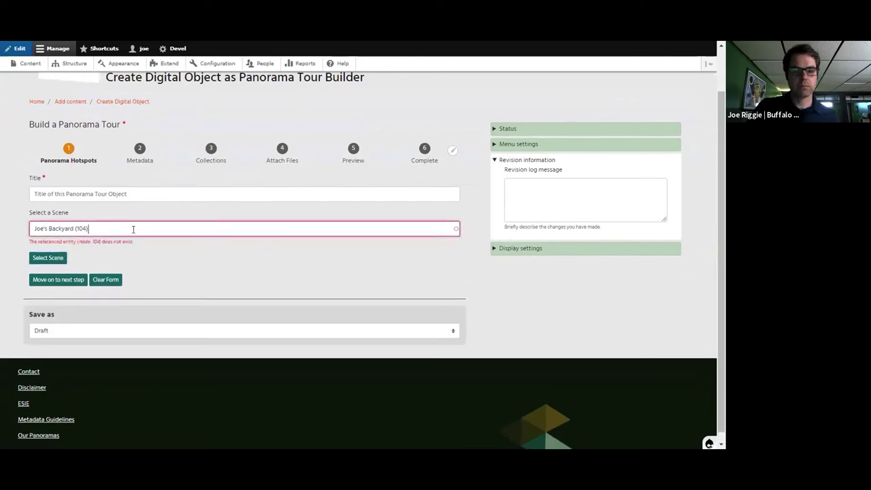
{"action": "key", "text": "BackSpace"}
{"action": "key", "text": "BackSpace"}
{"action": "key", "text": "BackSpace"}
{"action": "key", "text": "BackSpace"}
{"action": "key", "text": "BackSpace"}
{"action": "key", "text": "BackSpace"}
{"action": "key", "text": "BackSpace"}
{"action": "key", "text": "BackSpace"}
{"action": "key", "text": "BackSpace"}
{"action": "key", "text": "BackSpace"}
{"action": "key", "text": "BackSpace"}
{"action": "key", "text": "BackSpace"}
{"action": "key", "text": "BackSpace"}
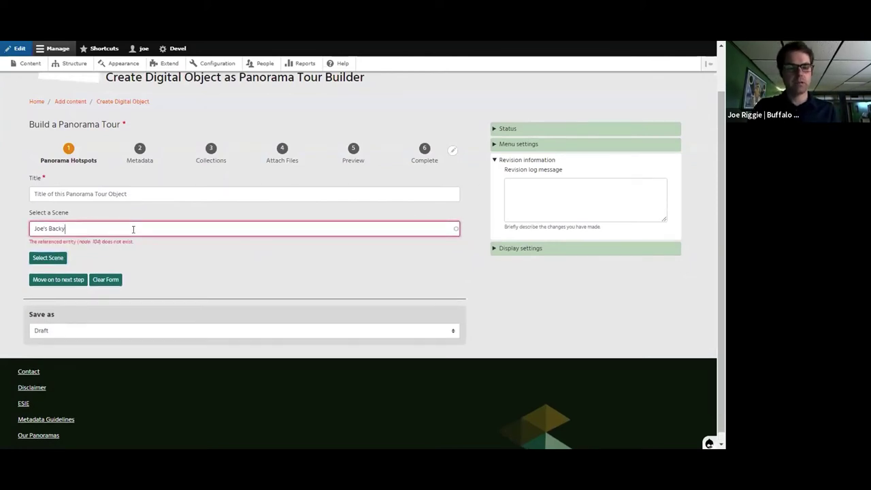
{"action": "type", "text": "Joe's"}
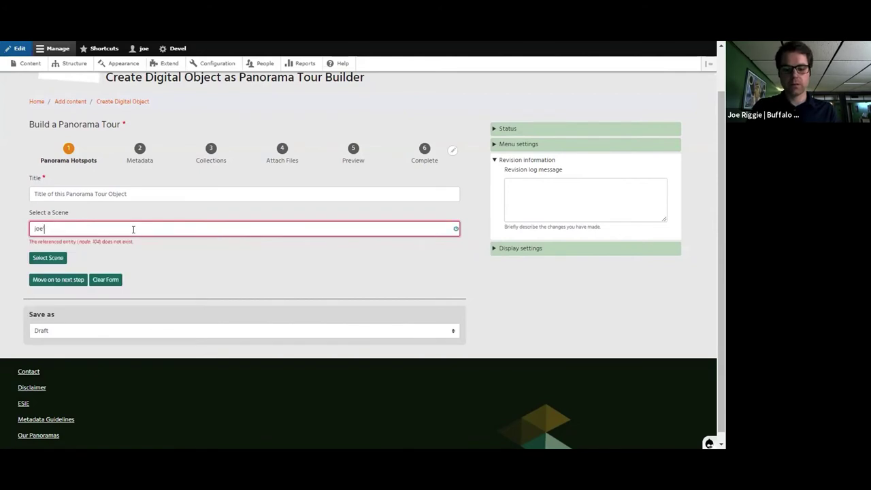
{"action": "left_click", "coordinate": [73, 264]}
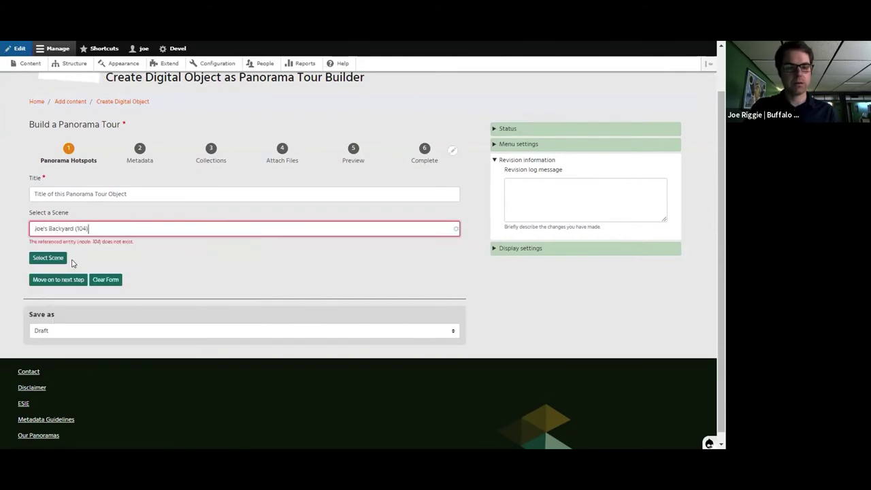
{"action": "left_click", "coordinate": [42, 259]}
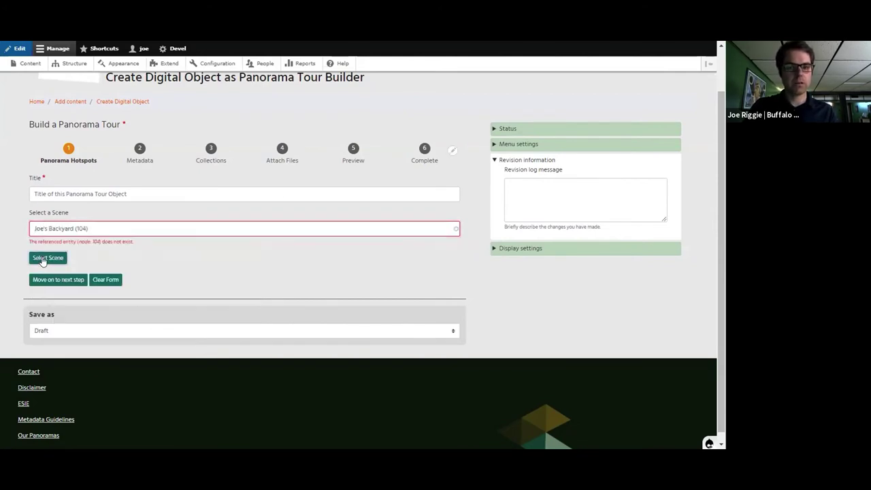
Replace the scene entry with Saint Mark's Church, select it as the tour's scene and look around its panorama.
{"action": "scroll", "coordinate": [272, 219], "scroll_direction": "up", "scroll_amount": 1}
{"action": "left_click", "coordinate": [117, 279]}
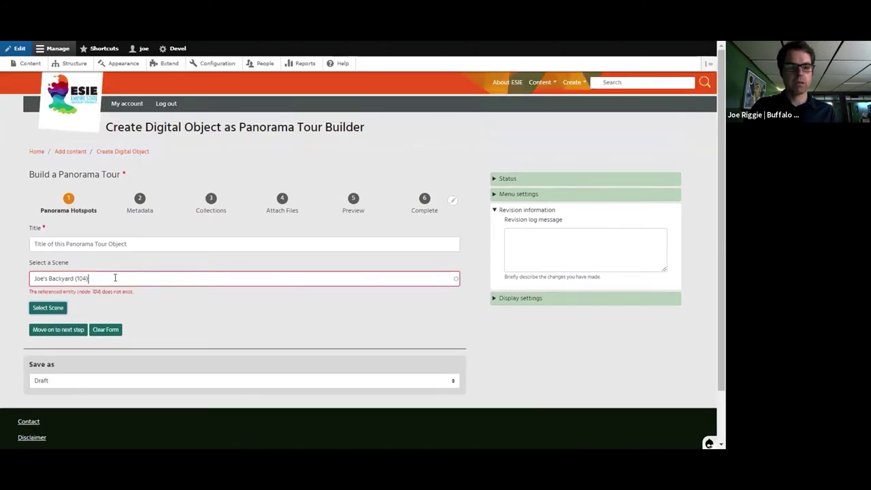
{"action": "key", "text": "BackSpace"}
{"action": "key", "text": "BackSpace"}
{"action": "key", "text": "BackSpace"}
{"action": "key", "text": "BackSpace"}
{"action": "key", "text": "BackSpace"}
{"action": "key", "text": "BackSpace"}
{"action": "key", "text": "BackSpace"}
{"action": "key", "text": "BackSpace"}
{"action": "key", "text": "BackSpace"}
{"action": "key", "text": "BackSpace"}
{"action": "key", "text": "BackSpace"}
{"action": "key", "text": "BackSpace"}
{"action": "key", "text": "BackSpace"}
{"action": "key", "text": "BackSpace"}
{"action": "key", "text": "BackSpace"}
{"action": "key", "text": "BackSpace"}
{"action": "key", "text": "BackSpace"}
{"action": "key", "text": "BackSpace"}
{"action": "key", "text": "BackSpace"}
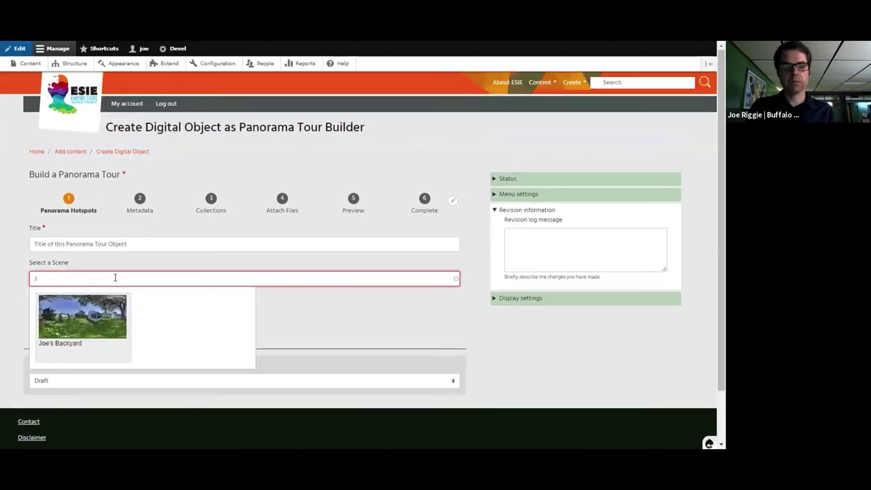
{"action": "type", "text": "saint"}
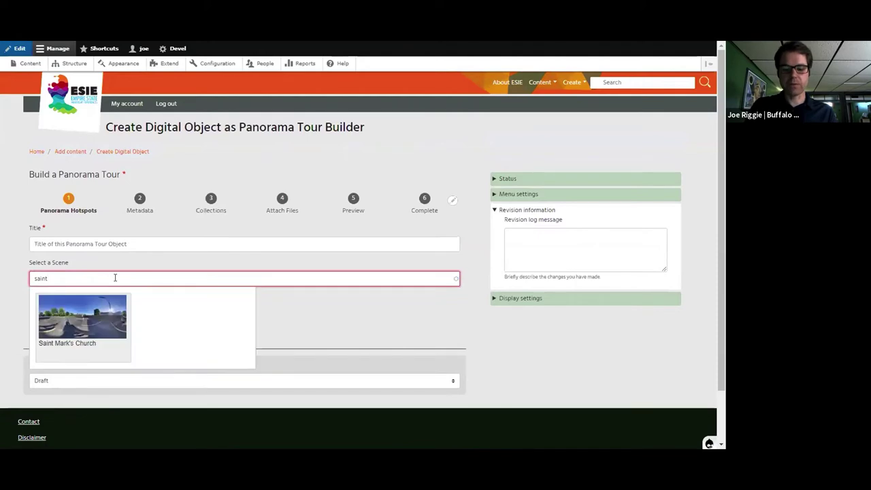
{"action": "left_click", "coordinate": [98, 308]}
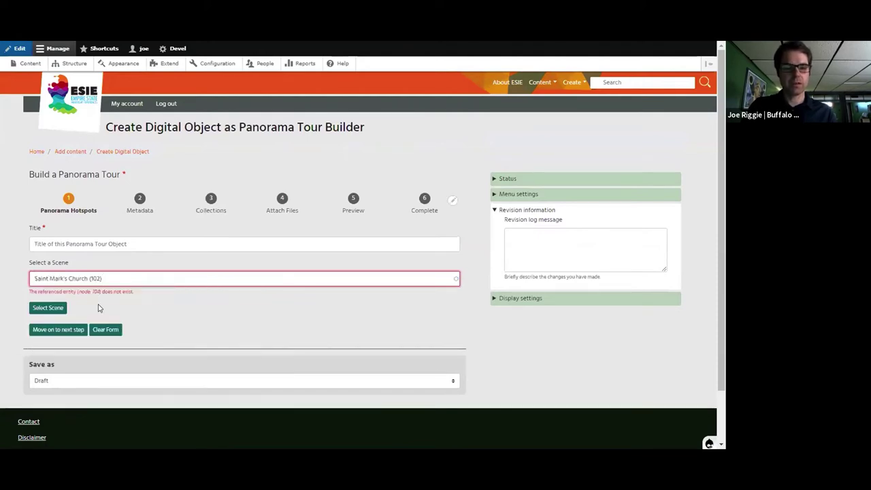
{"action": "left_click", "coordinate": [45, 308]}
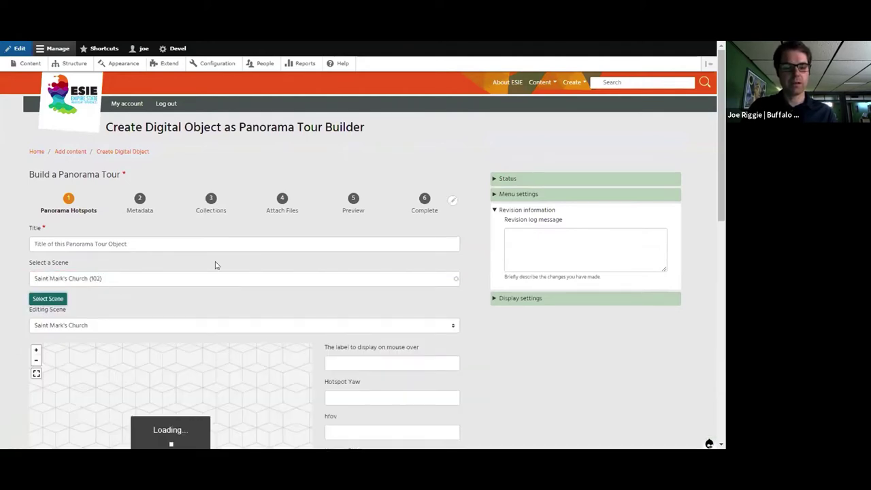
{"action": "scroll", "coordinate": [467, 324], "scroll_direction": "down", "scroll_amount": 2}
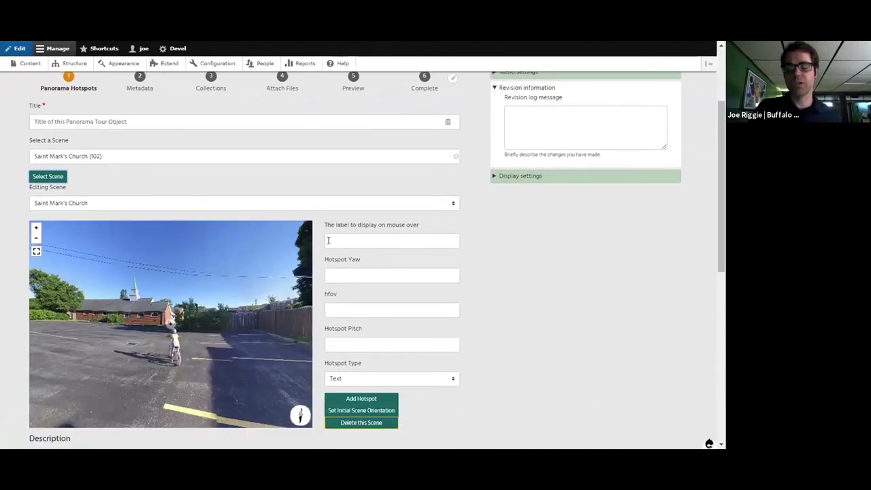
{"action": "left_click_drag", "start_coordinate": [82, 293], "coordinate": [179, 289]}
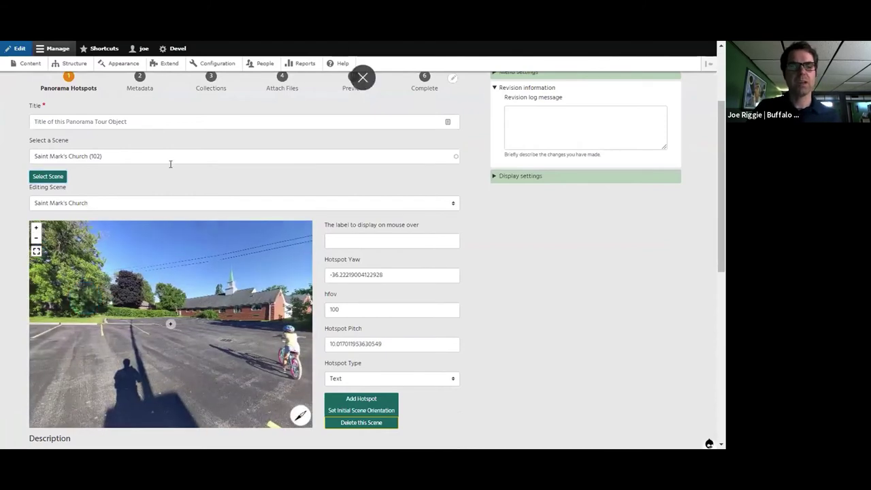
Look up "joe" and try to add Joe's Backyard as a second scene of the tour.
{"action": "left_click_drag", "start_coordinate": [130, 156], "coordinate": [31, 133]}
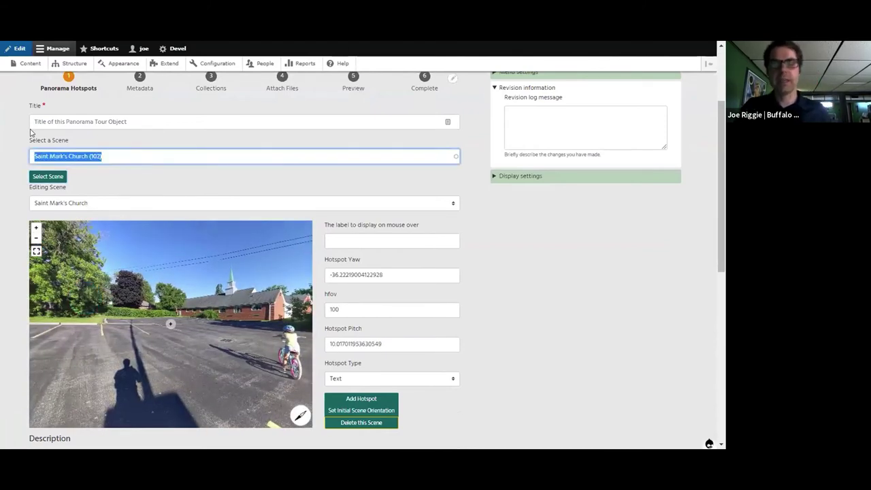
{"action": "type", "text": "joe"}
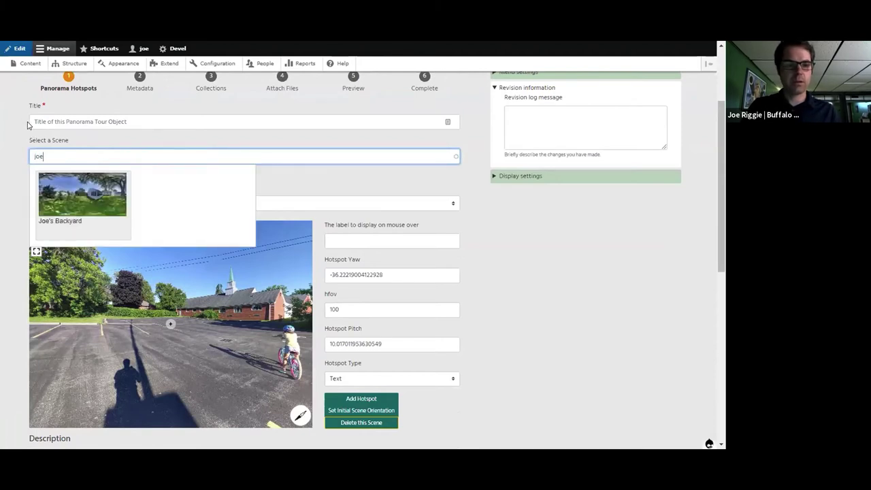
{"action": "left_click", "coordinate": [66, 203]}
{"action": "left_click", "coordinate": [54, 177]}
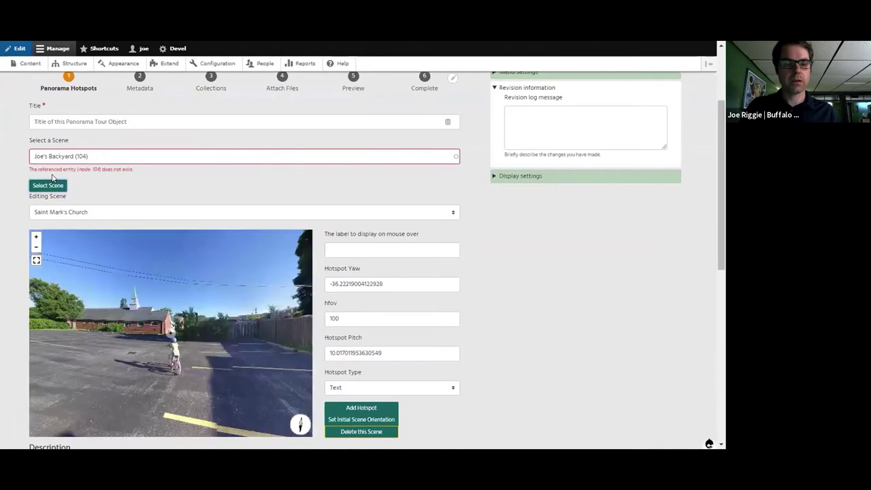
Clear the scene entry, look up "knox" and add "Knox Farm State Park : Path Through Field" as a tour scene.
{"action": "left_click_drag", "start_coordinate": [142, 155], "coordinate": [74, 156]}
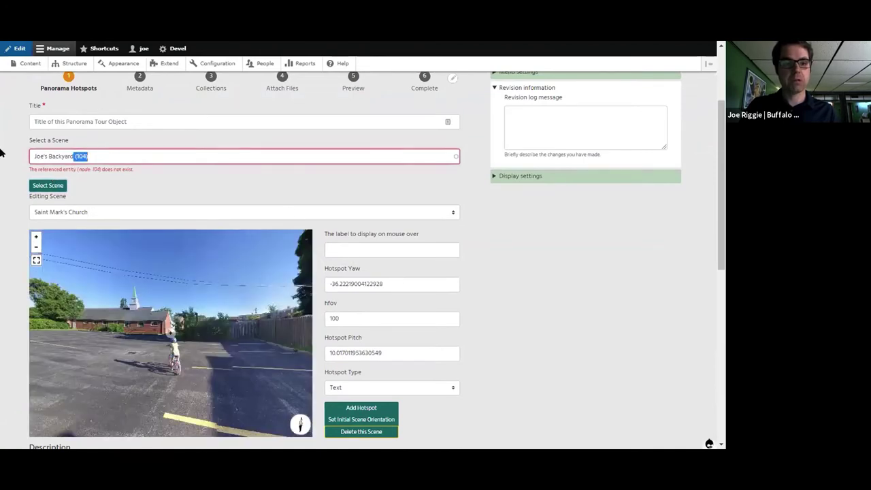
{"action": "key", "text": "ctrl+a"}
{"action": "key", "text": "BackSpace"}
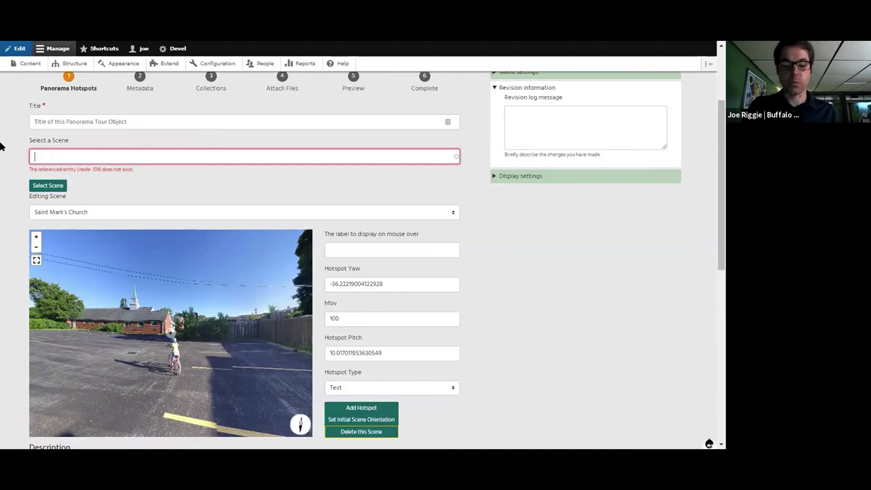
{"action": "type", "text": "know"}
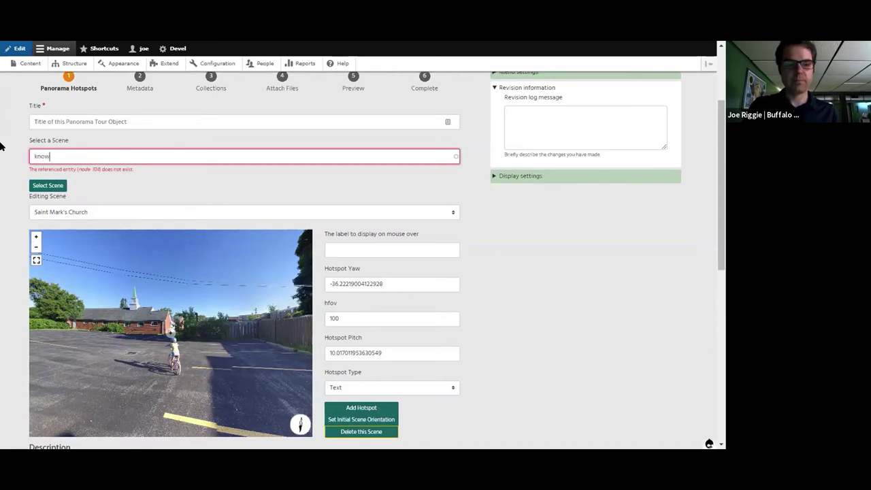
{"action": "key", "text": "BackSpace"}
{"action": "type", "text": "x"}
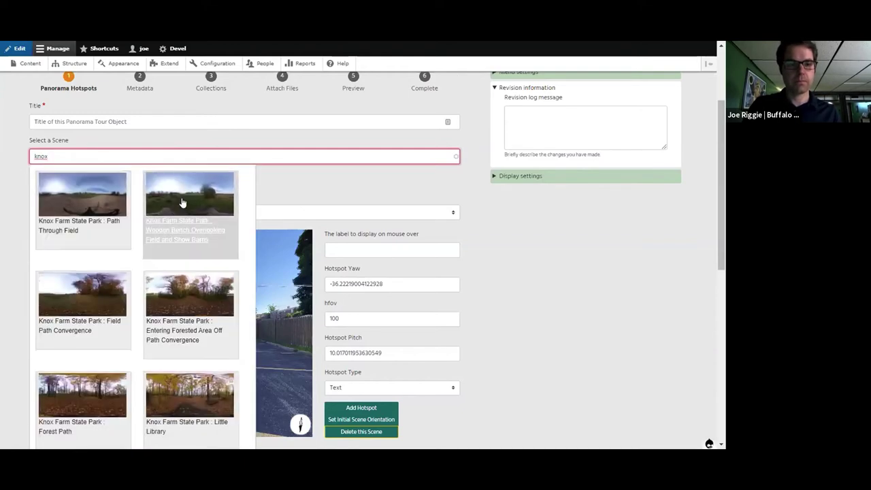
{"action": "left_click", "coordinate": [93, 195]}
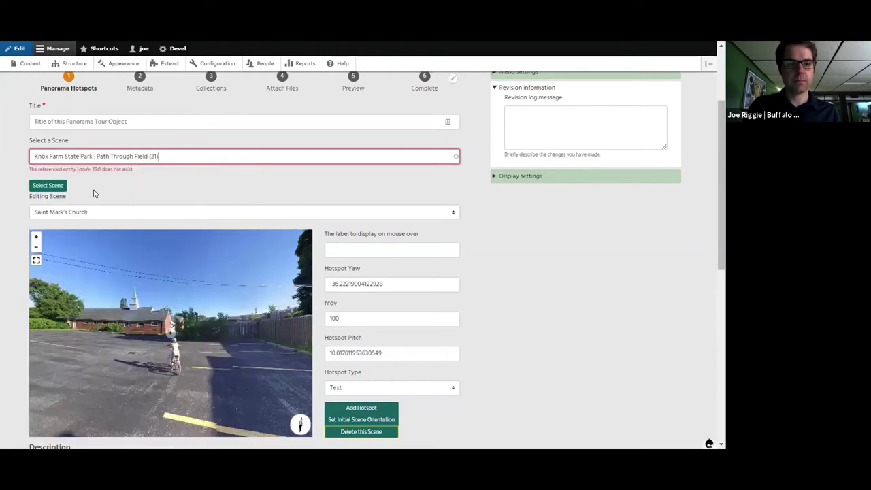
{"action": "left_click", "coordinate": [48, 187]}
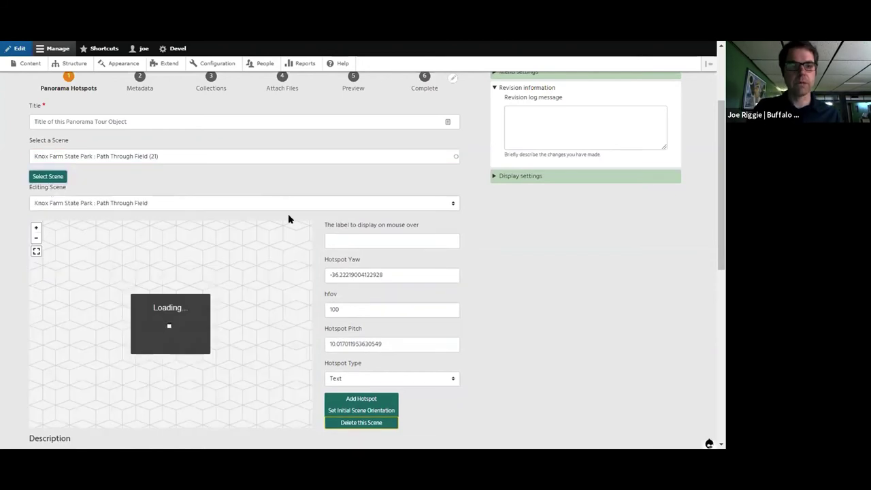
Switch the scene being edited to Saint Mark's Church and look around its panorama for a hotspot location.
{"action": "left_click", "coordinate": [453, 203]}
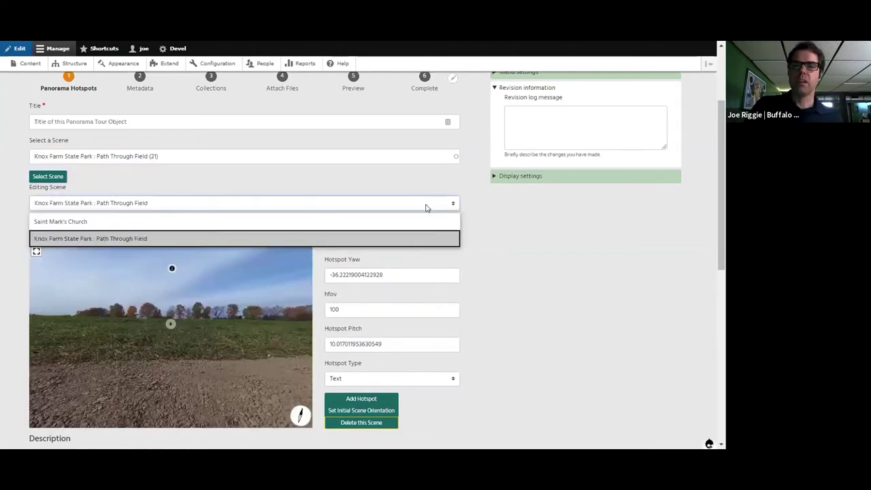
{"action": "left_click", "coordinate": [41, 222]}
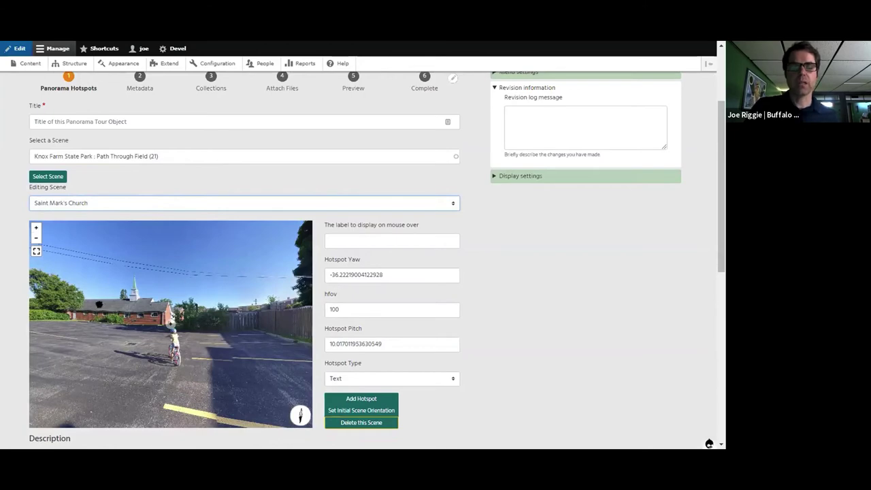
{"action": "left_click_drag", "start_coordinate": [99, 305], "coordinate": [184, 257]}
{"action": "left_click_drag", "start_coordinate": [113, 236], "coordinate": [226, 346]}
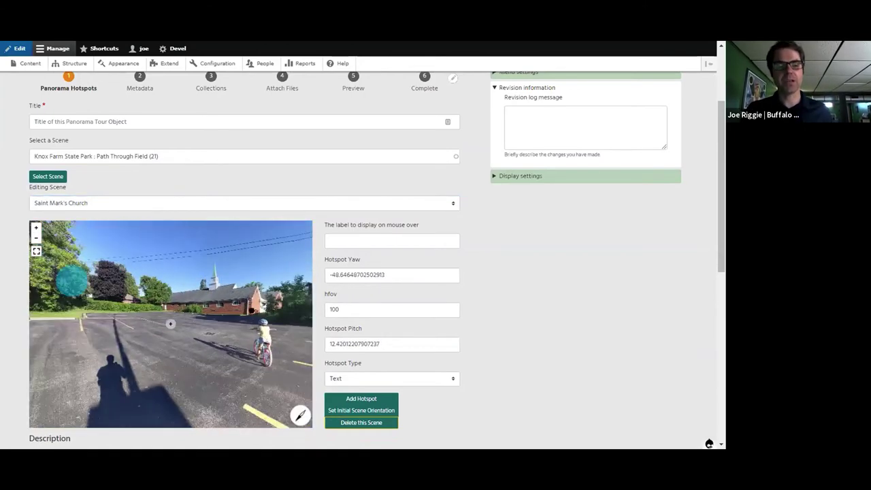
{"action": "left_click_drag", "start_coordinate": [68, 281], "coordinate": [109, 325]}
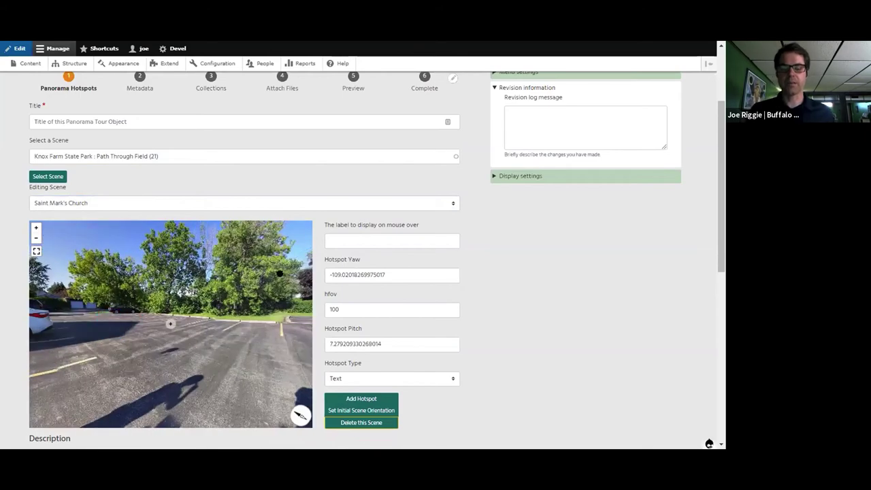
{"action": "left_click_drag", "start_coordinate": [234, 293], "coordinate": [74, 263]}
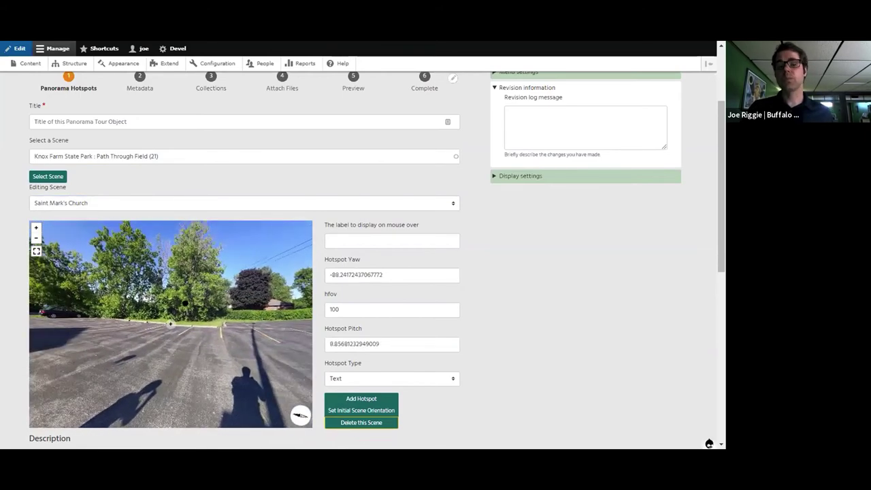
{"action": "left_click_drag", "start_coordinate": [185, 304], "coordinate": [102, 286]}
Add a text hotspot labelled "Saint Mark's" on the church building and check its label.
{"action": "left_click", "coordinate": [211, 276]}
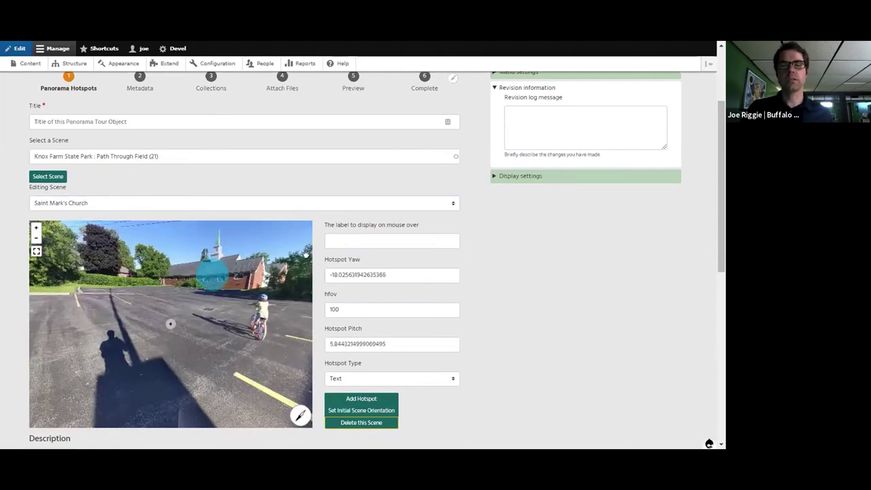
{"action": "left_click", "coordinate": [385, 232]}
{"action": "type", "text": "Saint"}
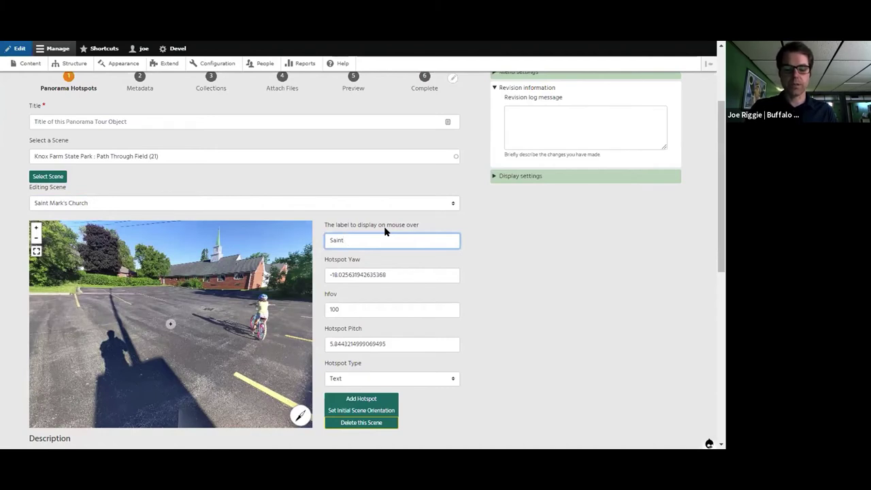
{"action": "type", "text": " Ma"}
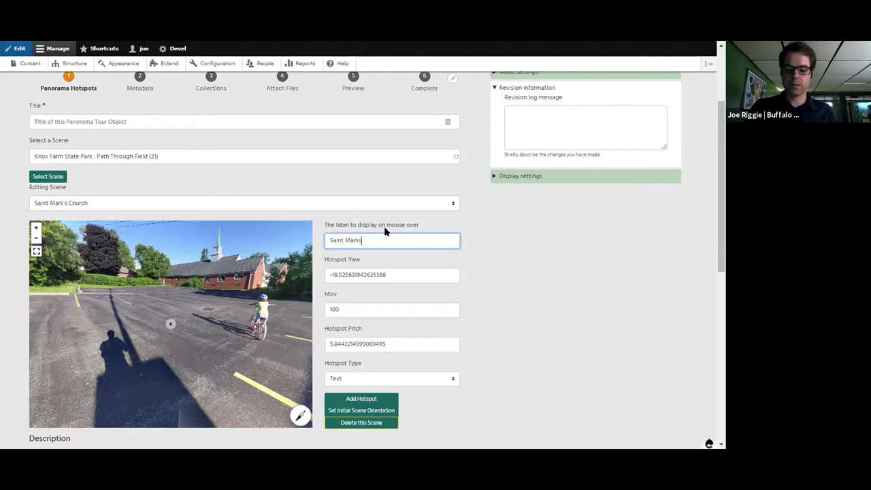
{"action": "type", "text": "rk"}
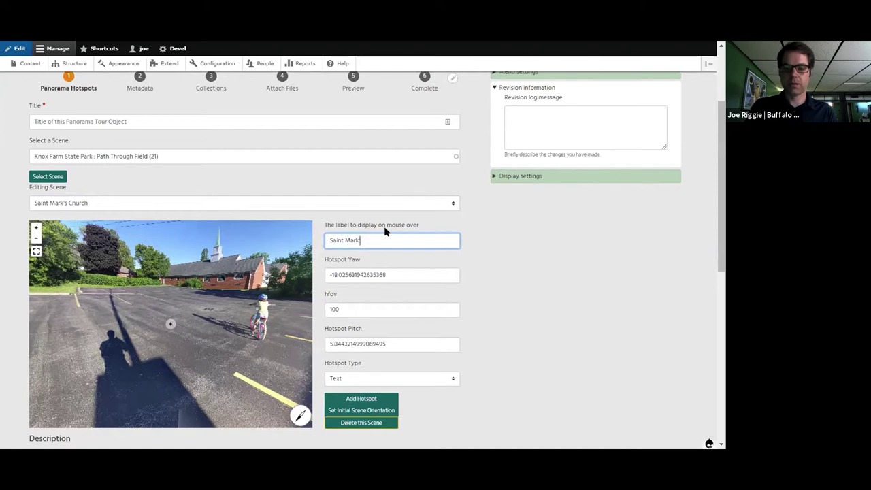
{"action": "type", "text": "'s"}
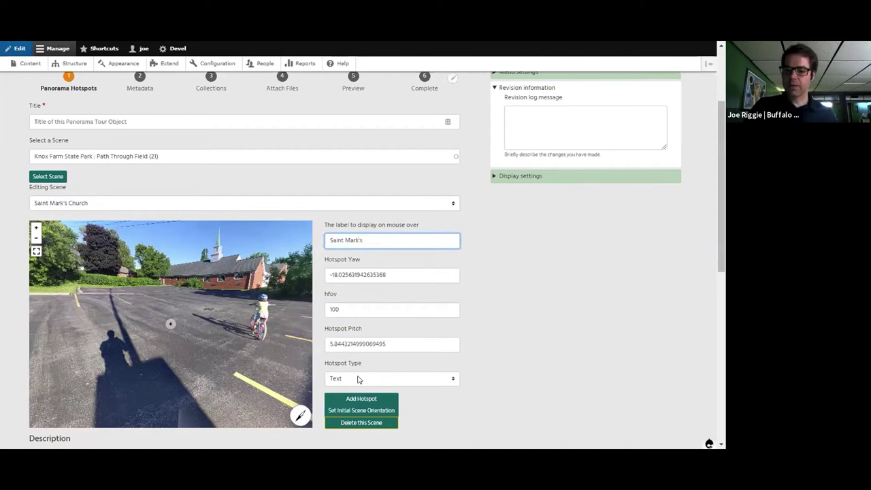
{"action": "left_click", "coordinate": [205, 274]}
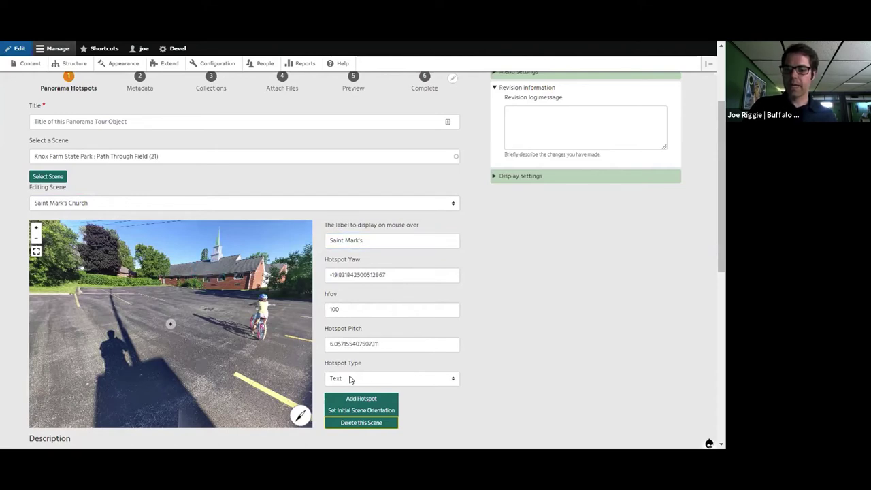
{"action": "left_click", "coordinate": [358, 400]}
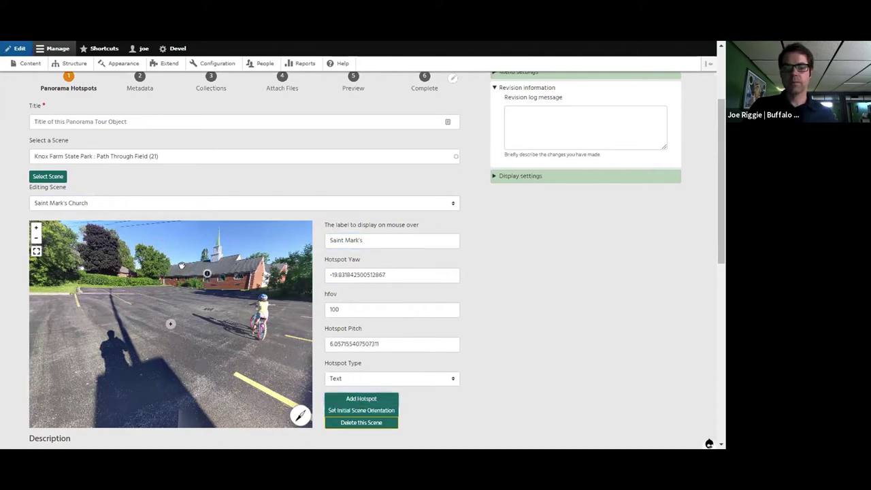
{"action": "mouse_move", "coordinate": [202, 275]}
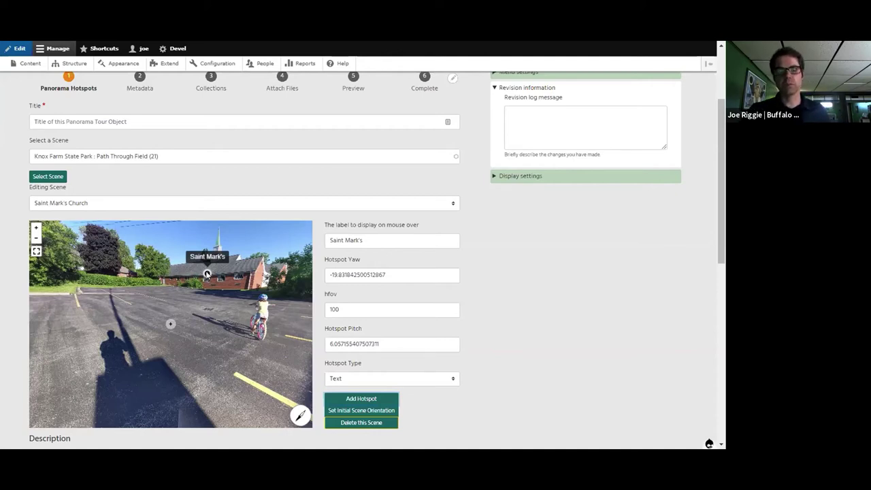
Add a text hotspot labelled "The forest" on the trees beyond the parking lot in the Saint Mark's Church scene.
{"action": "left_click_drag", "start_coordinate": [94, 304], "coordinate": [153, 285]}
{"action": "left_click", "coordinate": [157, 281]}
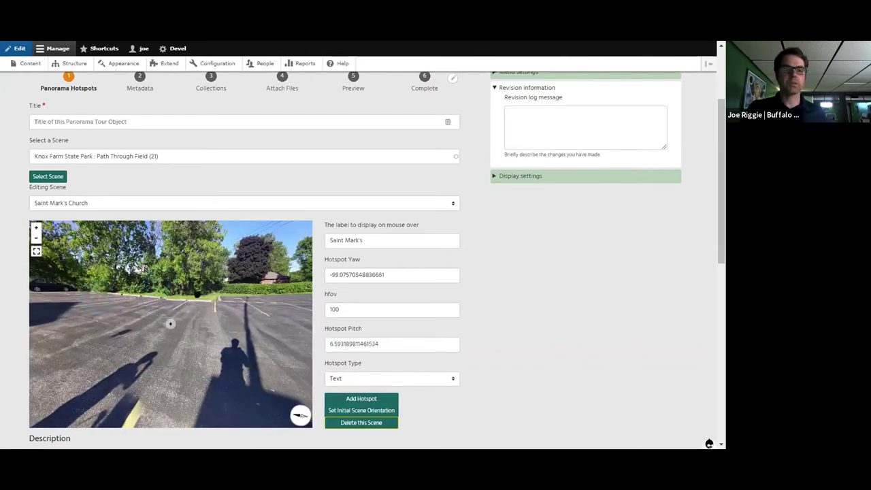
{"action": "left_click", "coordinate": [379, 238]}
{"action": "key", "text": "ctrl+a"}
{"action": "type", "text": "Th"}
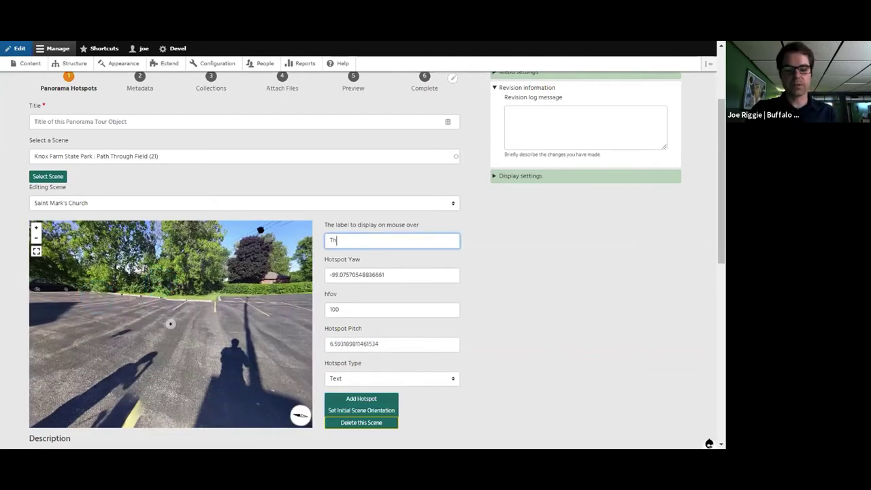
{"action": "type", "text": "e forst"}
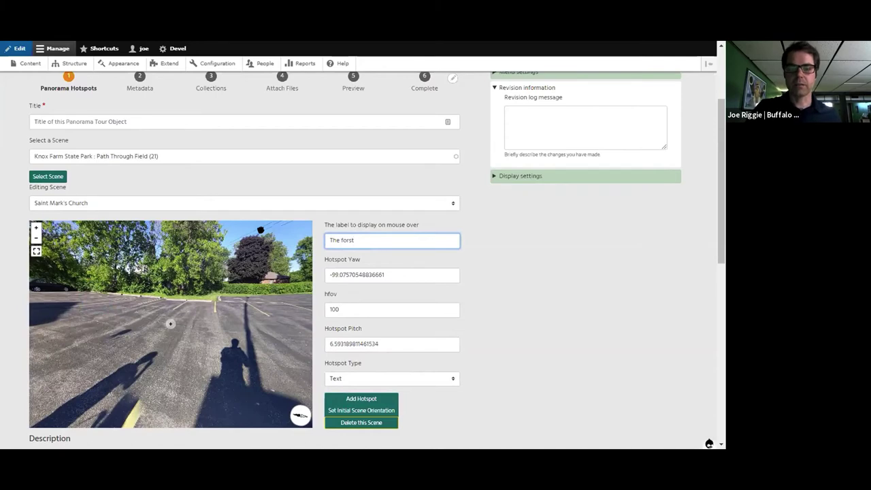
{"action": "key", "text": "BackSpace"}
{"action": "key", "text": "BackSpace"}
{"action": "type", "text": "est"}
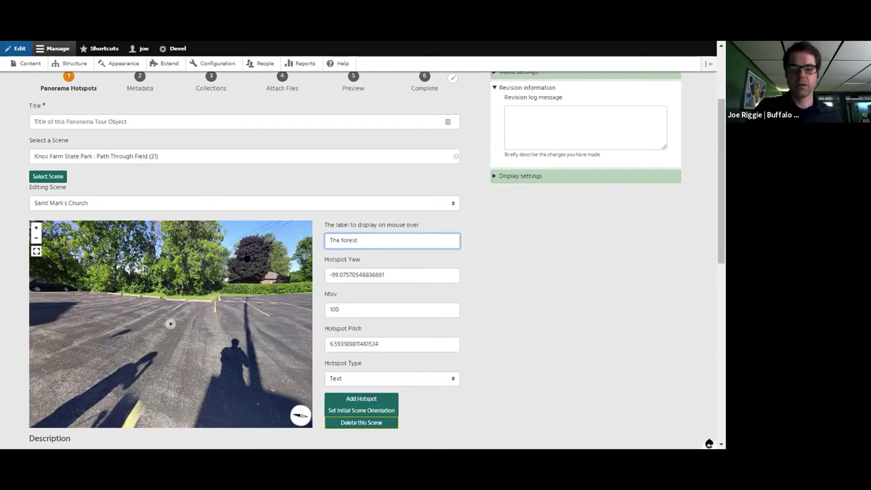
{"action": "left_click", "coordinate": [364, 399]}
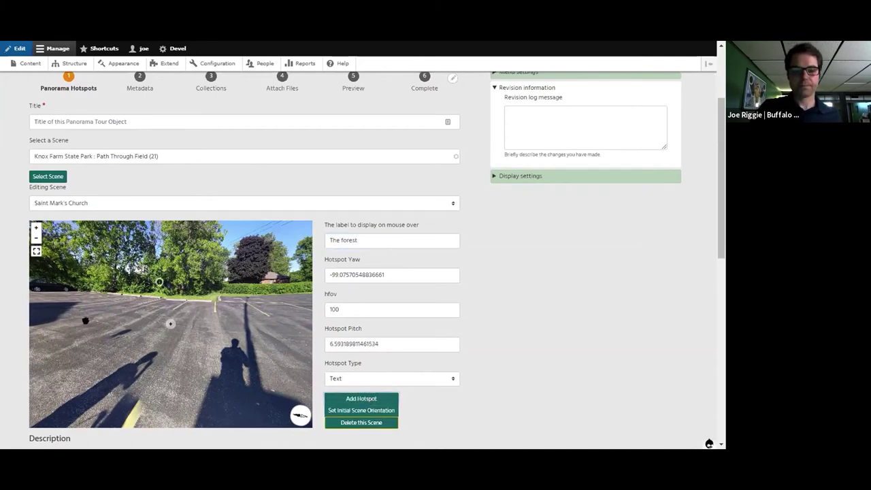
Add a text hotspot labelled with the child's nickname on the child beside the bicycle and review the scene's hotspots.
{"action": "left_click", "coordinate": [76, 316]}
{"action": "left_click_drag", "start_coordinate": [76, 316], "coordinate": [170, 324]}
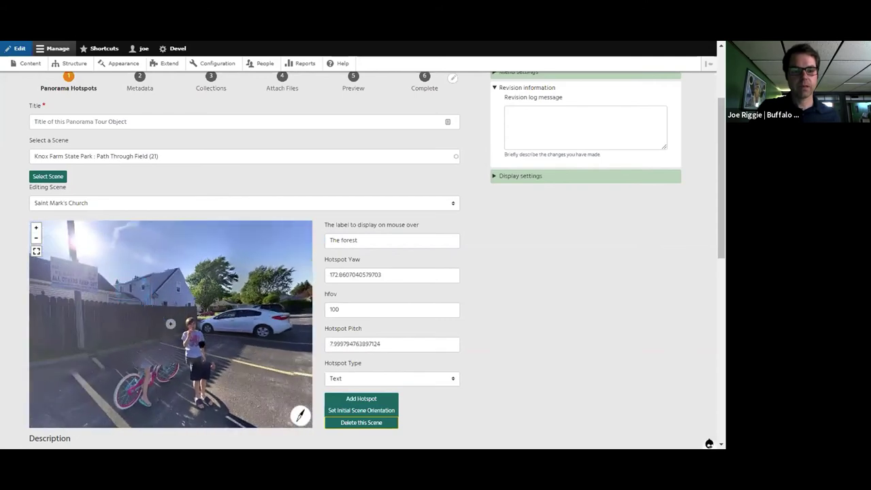
{"action": "left_click", "coordinate": [192, 333]}
{"action": "triple_click", "coordinate": [341, 243]}
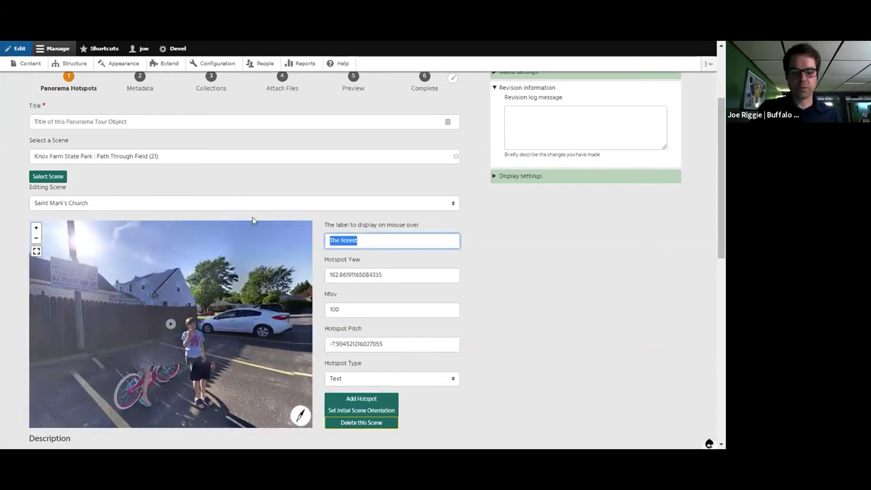
{"action": "type", "text": "Litle"}
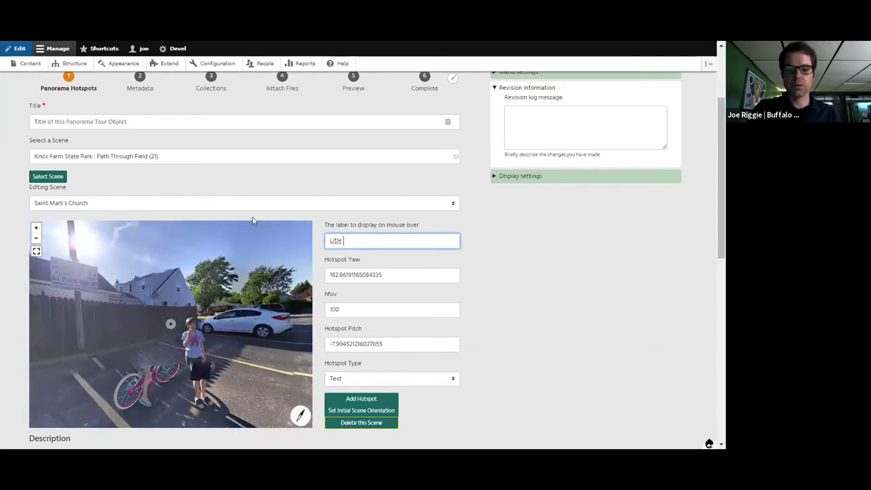
{"action": "type", "text": "tle Joe"}
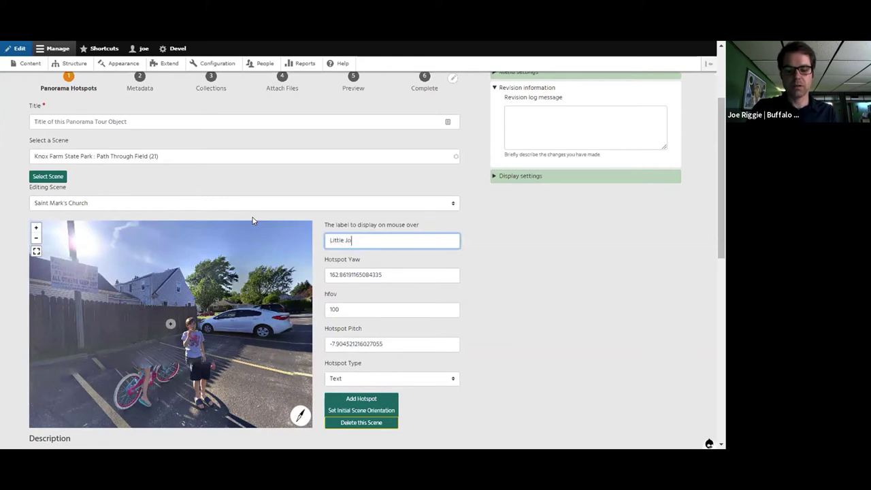
{"action": "left_click", "coordinate": [361, 398]}
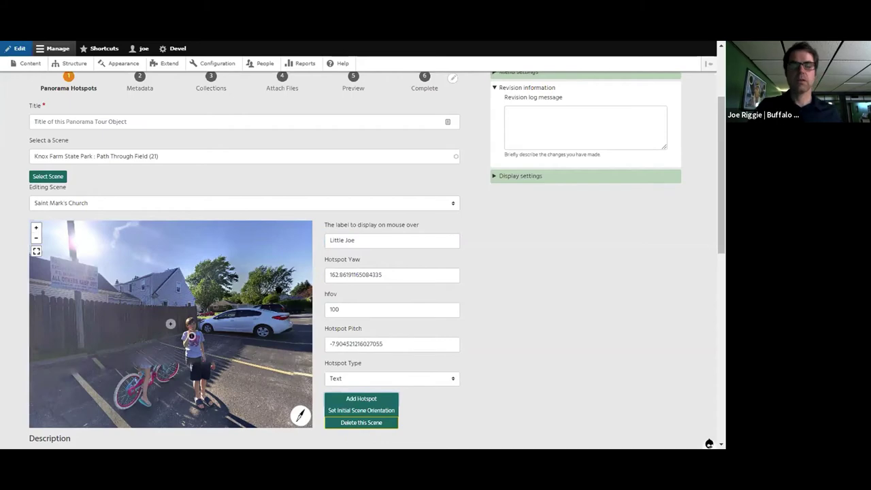
{"action": "left_click", "coordinate": [279, 287]}
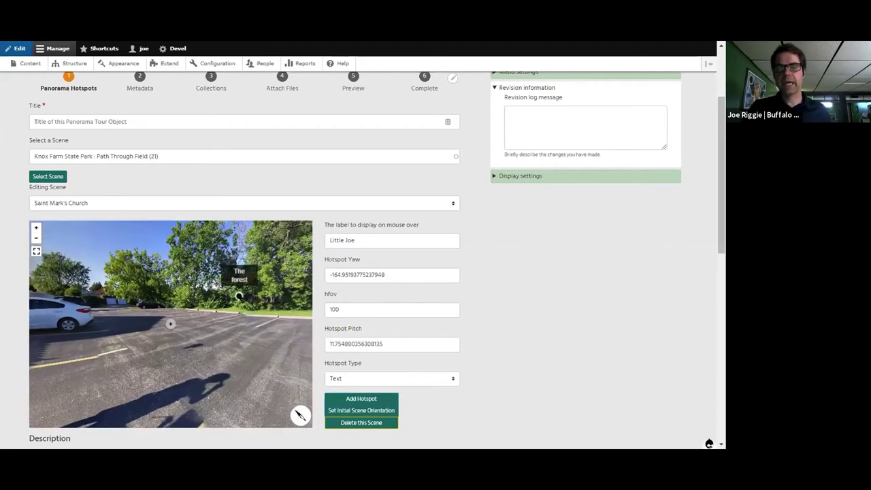
{"action": "left_click", "coordinate": [114, 296]}
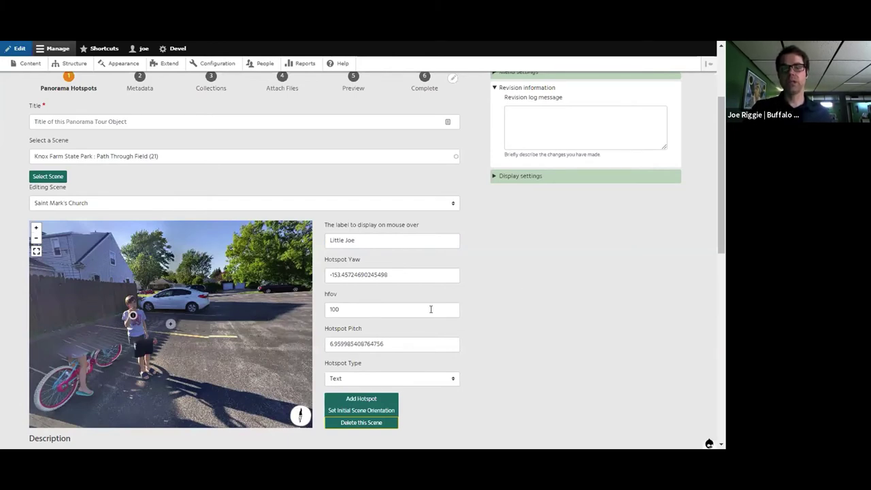
Add a hotspot beyond the white car that links to another panorama scene, Knox Farm State Park : Path Through Field, and check its label.
{"action": "scroll", "coordinate": [523, 285], "scroll_direction": "down", "scroll_amount": 1}
{"action": "left_click_drag", "start_coordinate": [218, 224], "coordinate": [185, 257]}
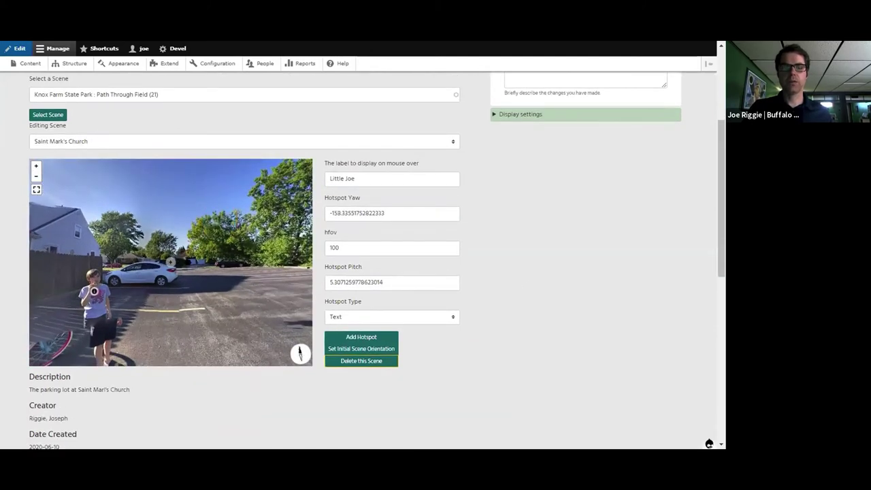
{"action": "left_click", "coordinate": [451, 318]}
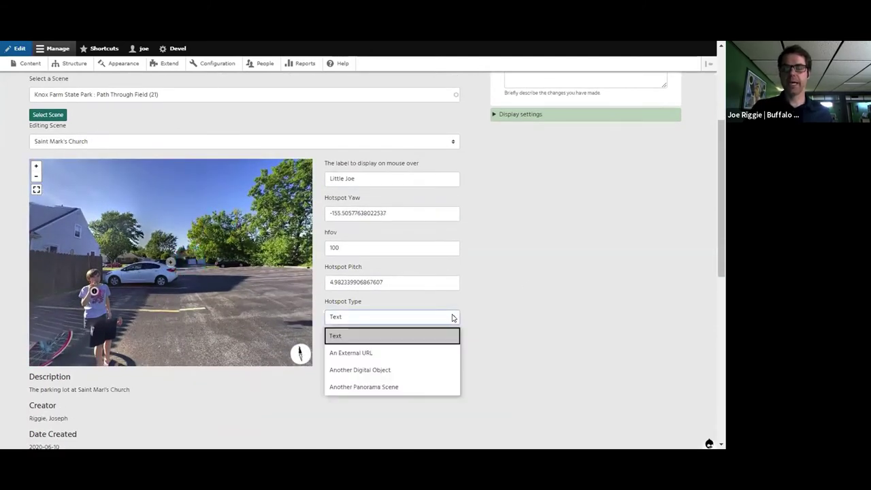
{"action": "left_click", "coordinate": [357, 385]}
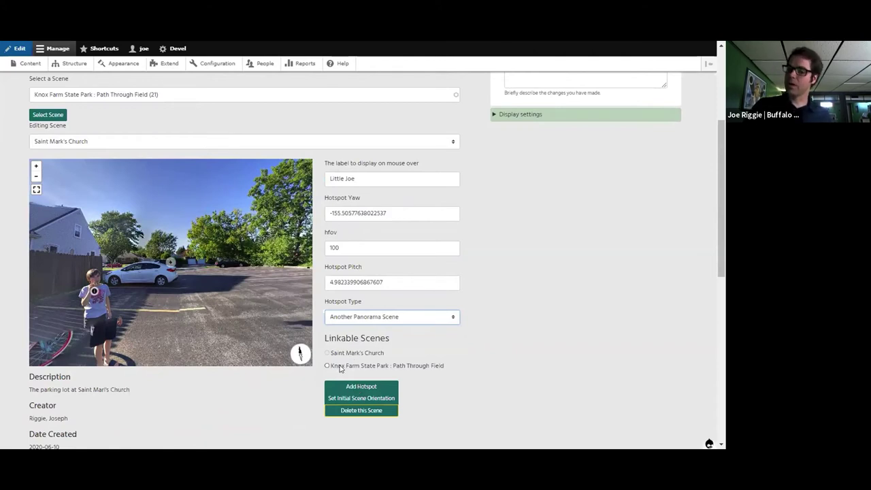
{"action": "left_click", "coordinate": [340, 368]}
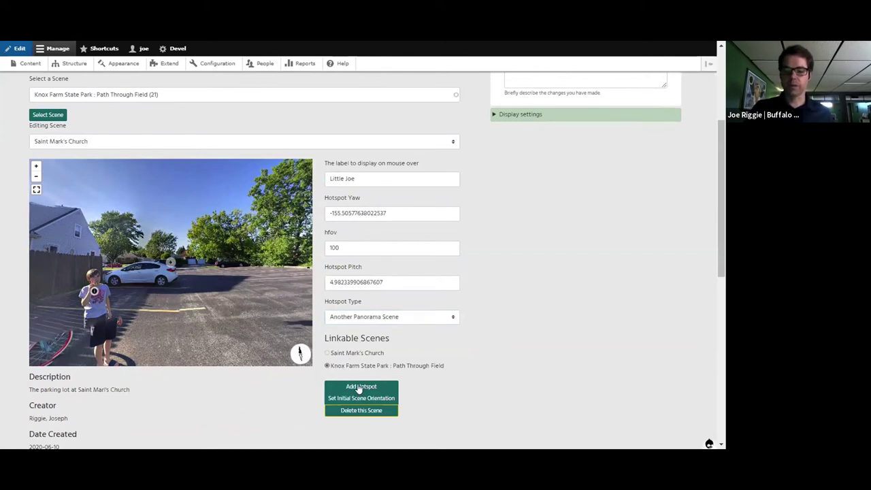
{"action": "left_click", "coordinate": [361, 386]}
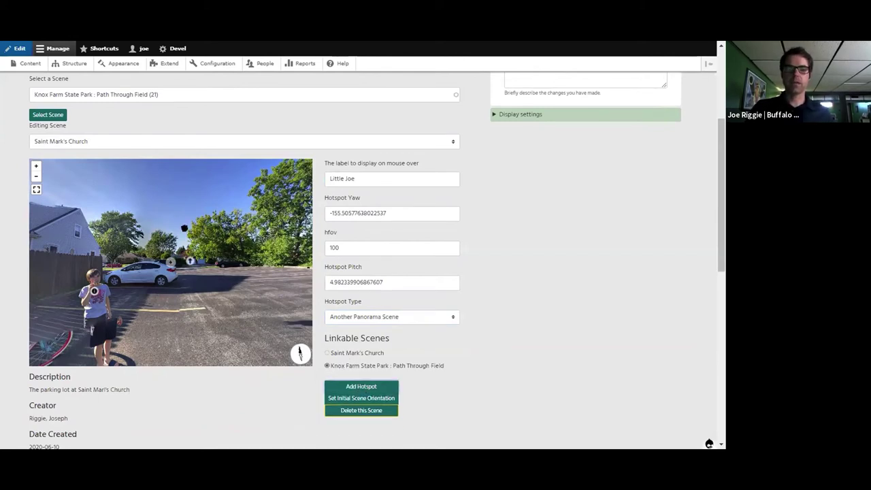
{"action": "mouse_move", "coordinate": [190, 264]}
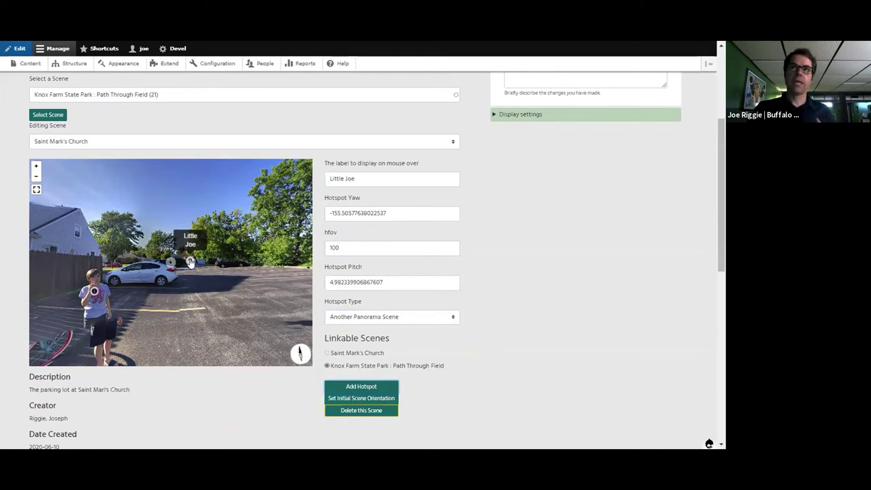
Switch the scene being edited to Knox Farm State Park : Path Through Field and pick a hotspot location on the tree line beyond the gravel.
{"action": "left_click", "coordinate": [143, 140]}
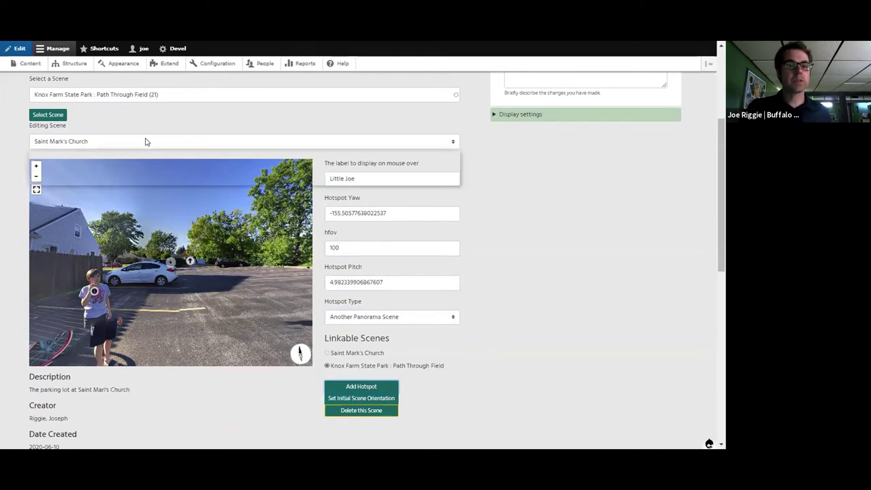
{"action": "left_click", "coordinate": [104, 178]}
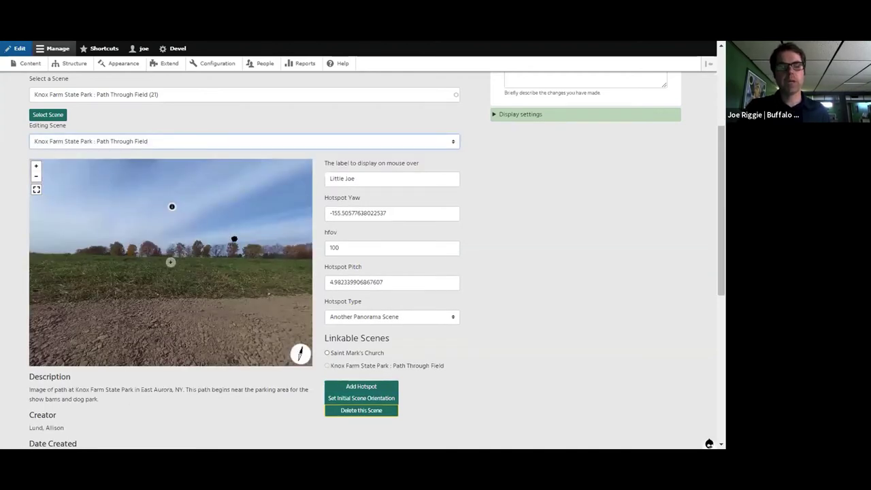
{"action": "left_click", "coordinate": [234, 240]}
{"action": "left_click", "coordinate": [236, 239]}
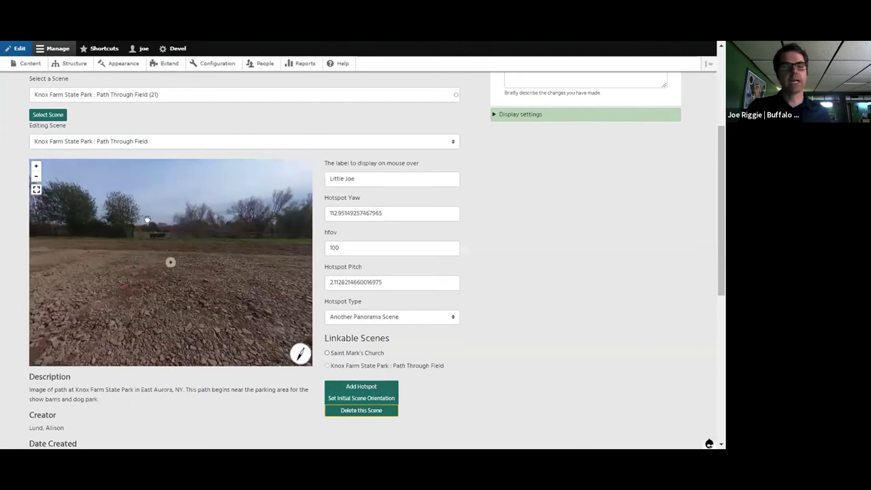
{"action": "left_click", "coordinate": [218, 218]}
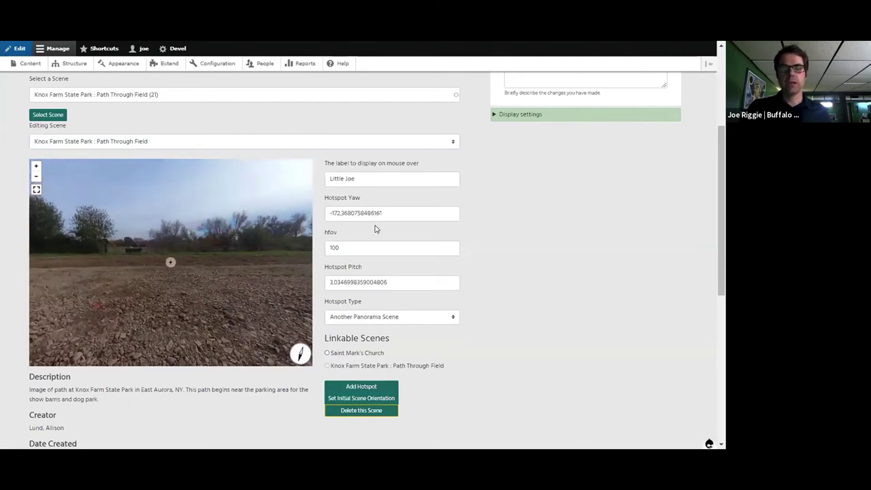
Label the hotspot "Saint Marks", link it to the Saint Mark's Church scene and add it to the panorama.
{"action": "triple_click", "coordinate": [358, 177]}
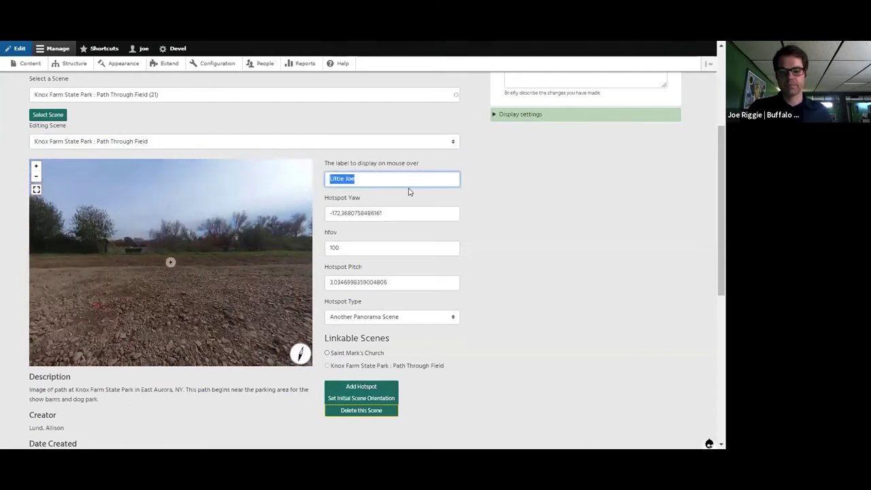
{"action": "key", "text": "BackSpace"}
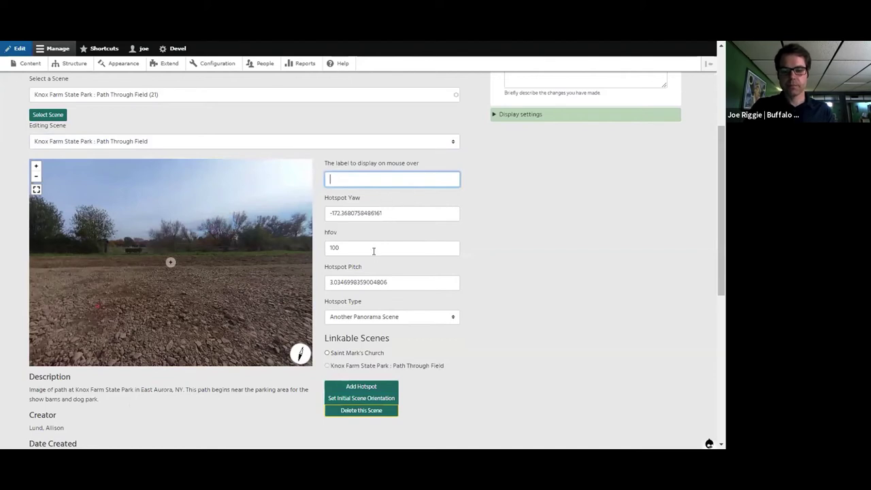
{"action": "left_click", "coordinate": [329, 353]}
{"action": "left_click", "coordinate": [342, 178]}
{"action": "type", "text": "Sai"}
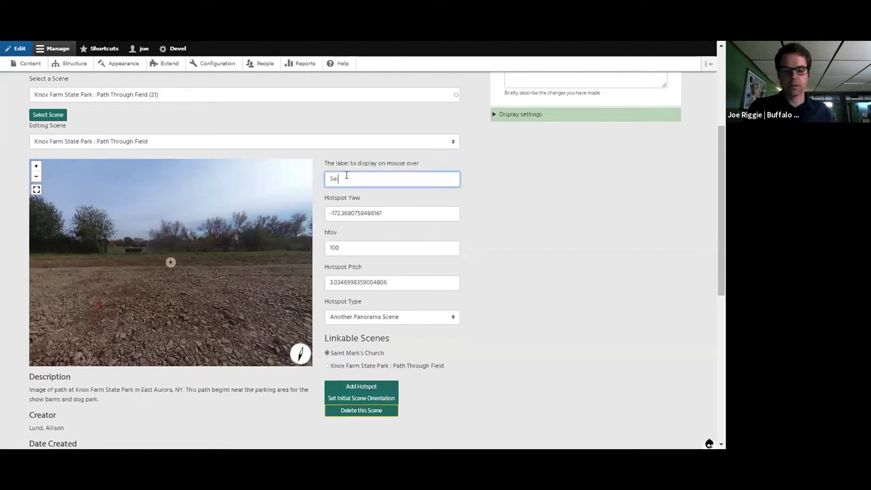
{"action": "type", "text": "nt Marks"}
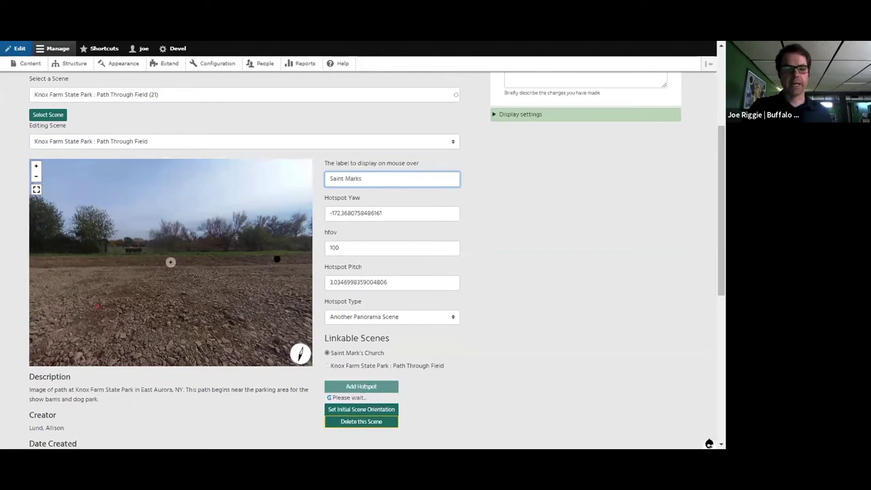
{"action": "left_click", "coordinate": [361, 387]}
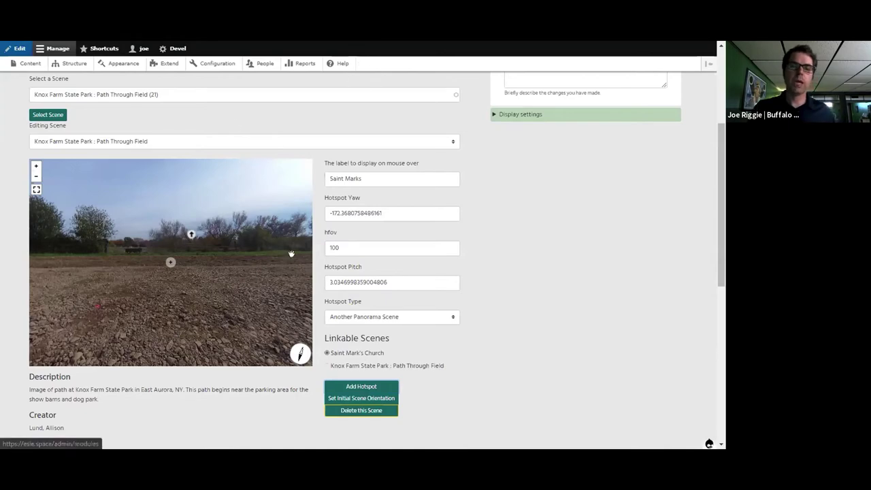
Turn the Knox Farm panorama to face the grassy field and distant trees, and set this view as the initial scene orientation.
{"action": "left_click_drag", "start_coordinate": [229, 252], "coordinate": [179, 225]}
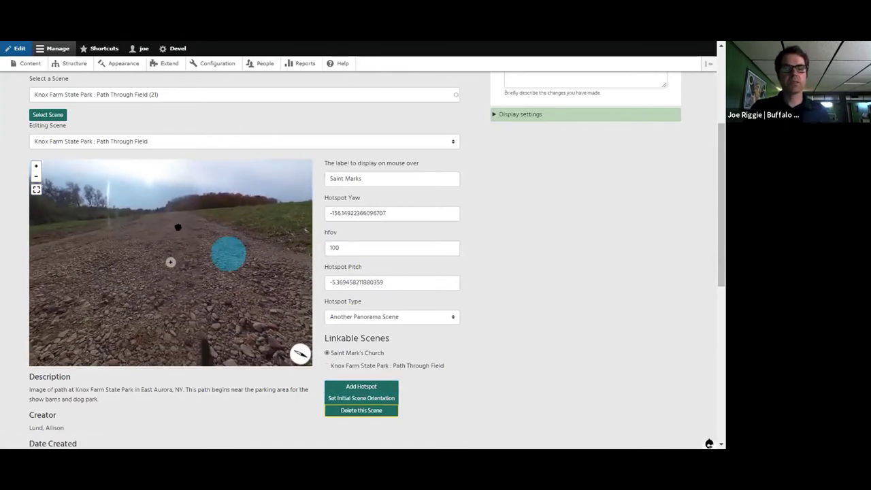
{"action": "left_click_drag", "start_coordinate": [268, 229], "coordinate": [35, 281]}
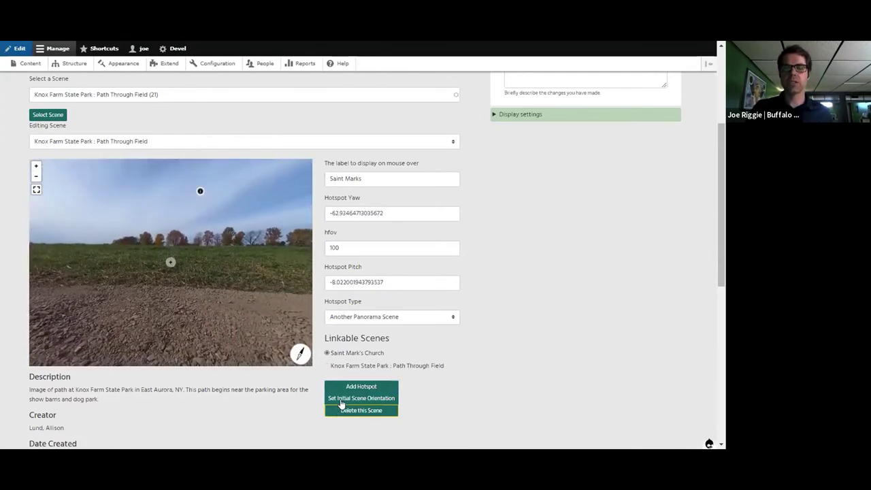
{"action": "left_click", "coordinate": [360, 399]}
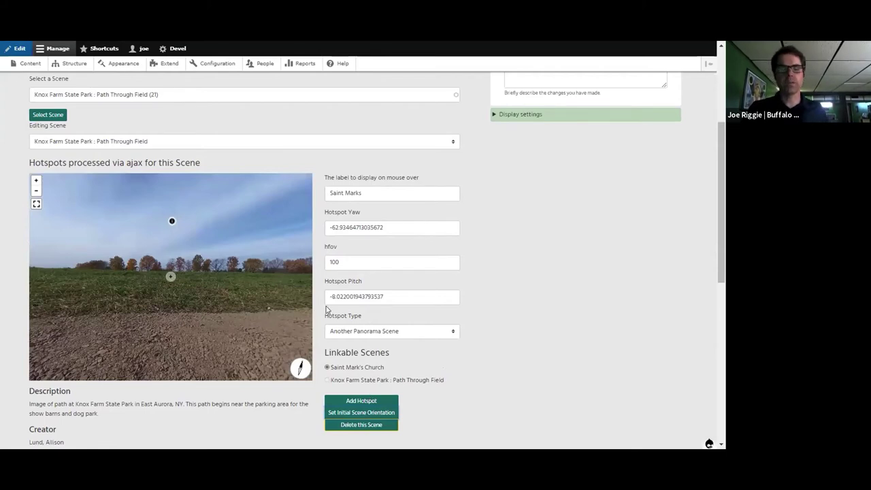
{"action": "left_click_drag", "start_coordinate": [291, 255], "coordinate": [223, 377]}
Try to move on to the next step of the tour builder and dismiss the error messages.
{"action": "scroll", "coordinate": [223, 378], "scroll_direction": "down", "scroll_amount": 5}
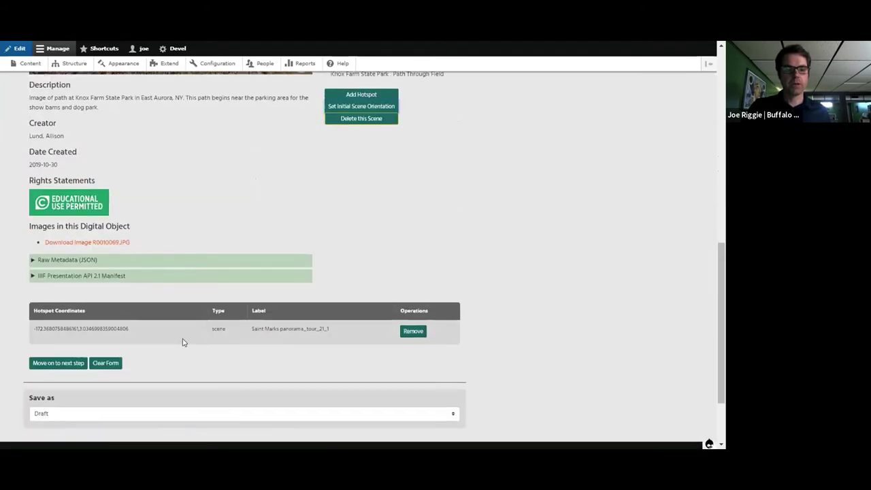
{"action": "left_click", "coordinate": [69, 364]}
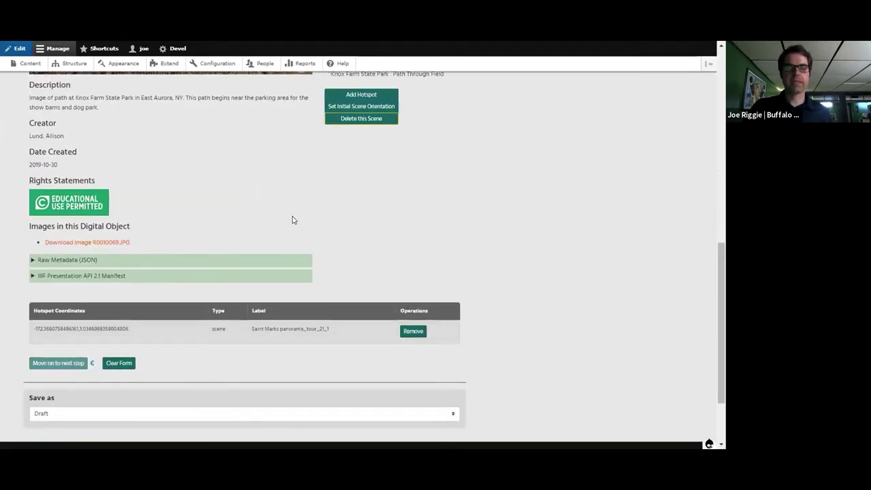
{"action": "scroll", "coordinate": [197, 239], "scroll_direction": "up", "scroll_amount": 4}
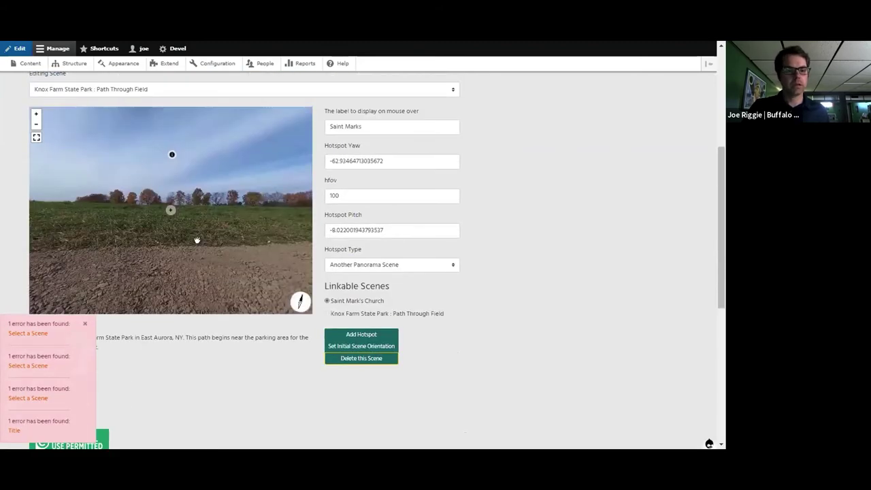
{"action": "left_click", "coordinate": [85, 327]}
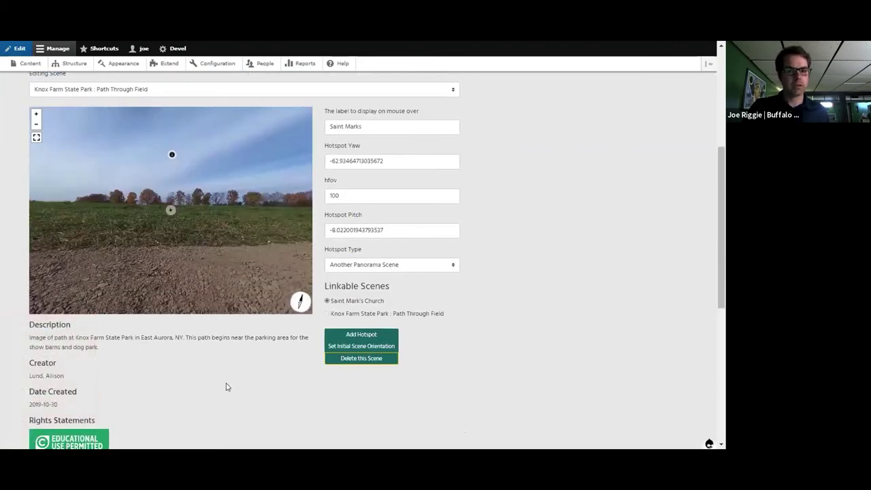
Title the panorama tour "Neighborhood tour" and move on to the next step of the form.
{"action": "scroll", "coordinate": [225, 378], "scroll_direction": "down", "scroll_amount": 4}
{"action": "scroll", "coordinate": [227, 371], "scroll_direction": "up", "scroll_amount": 4}
{"action": "scroll", "coordinate": [228, 364], "scroll_direction": "up", "scroll_amount": 4}
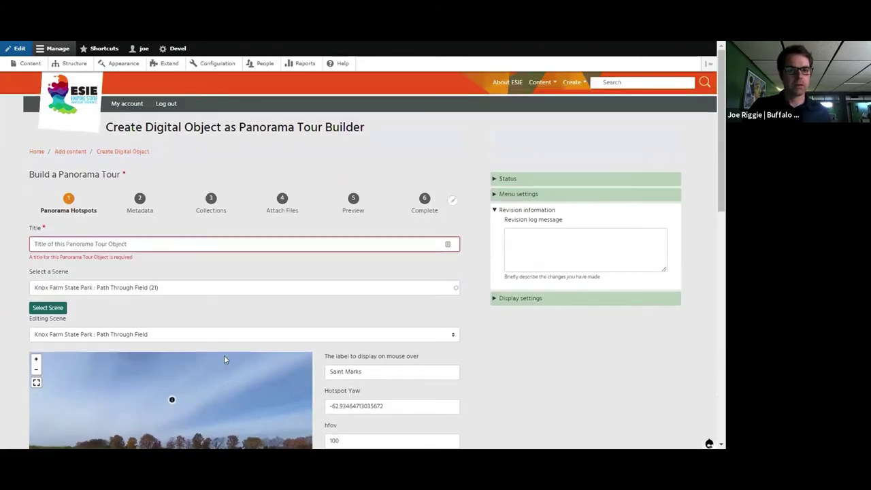
{"action": "left_click", "coordinate": [127, 244]}
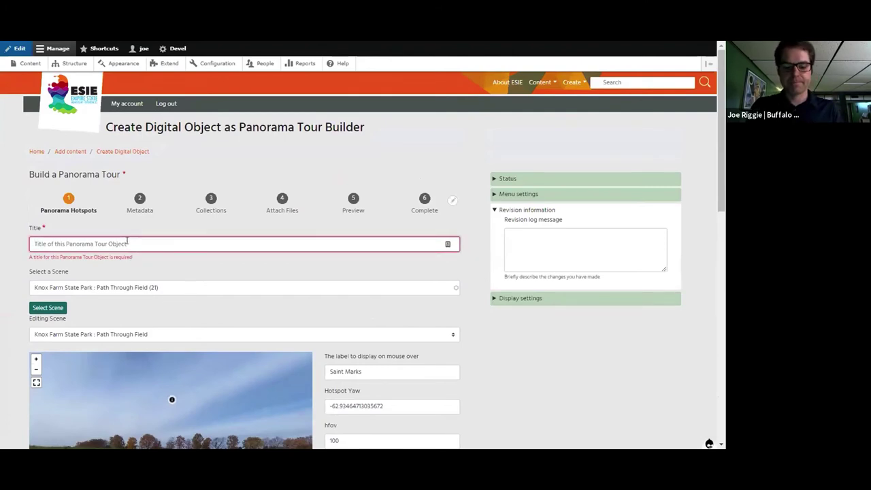
{"action": "type", "text": "Neighb"}
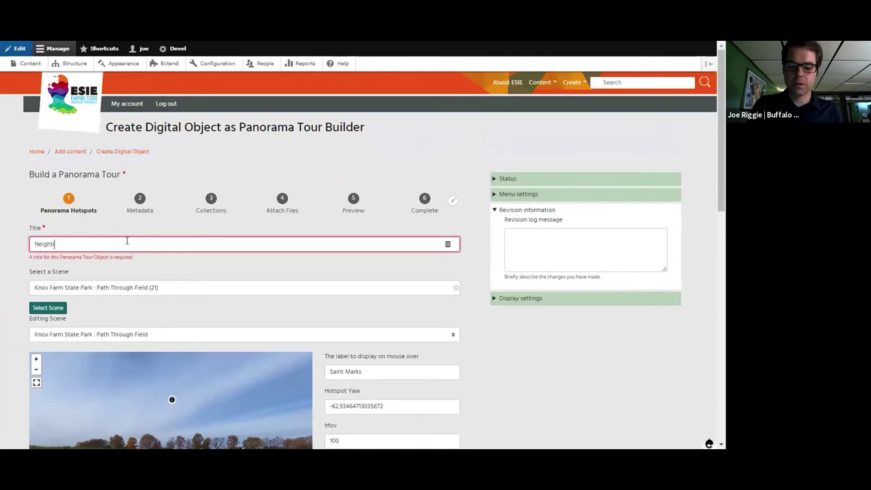
{"action": "type", "text": "orhood tour"}
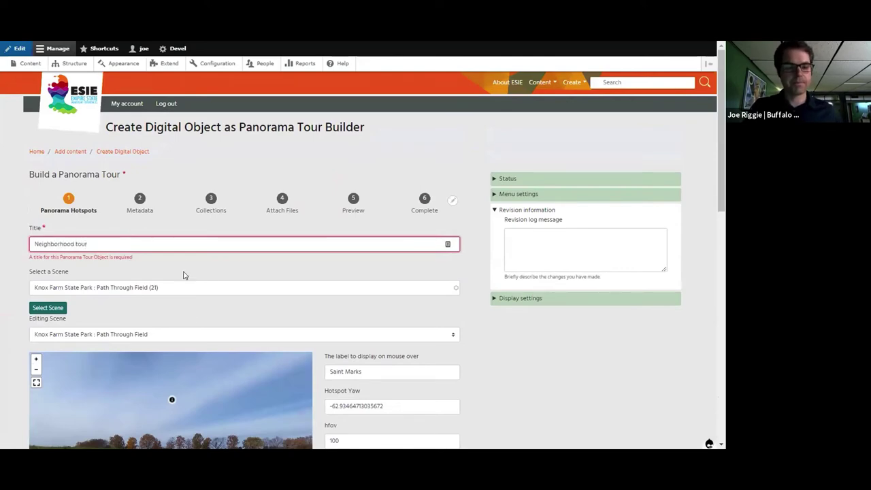
{"action": "scroll", "coordinate": [189, 310], "scroll_direction": "down", "scroll_amount": 6}
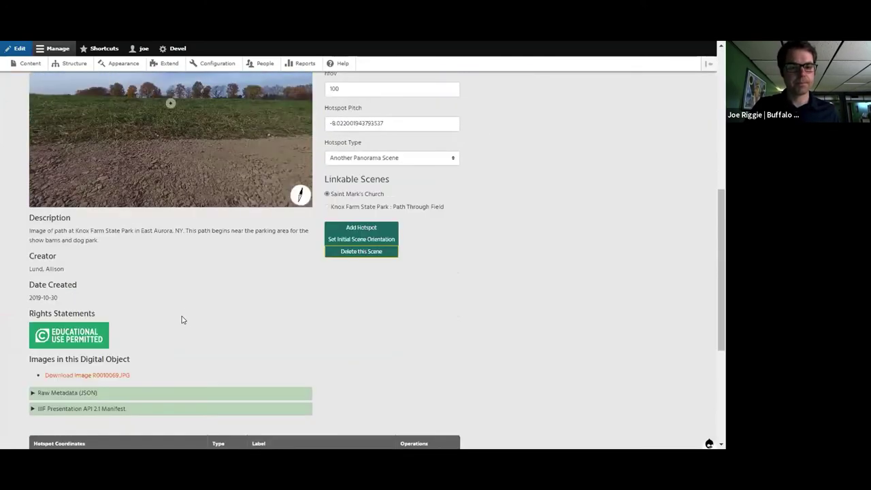
{"action": "left_click", "coordinate": [66, 418]}
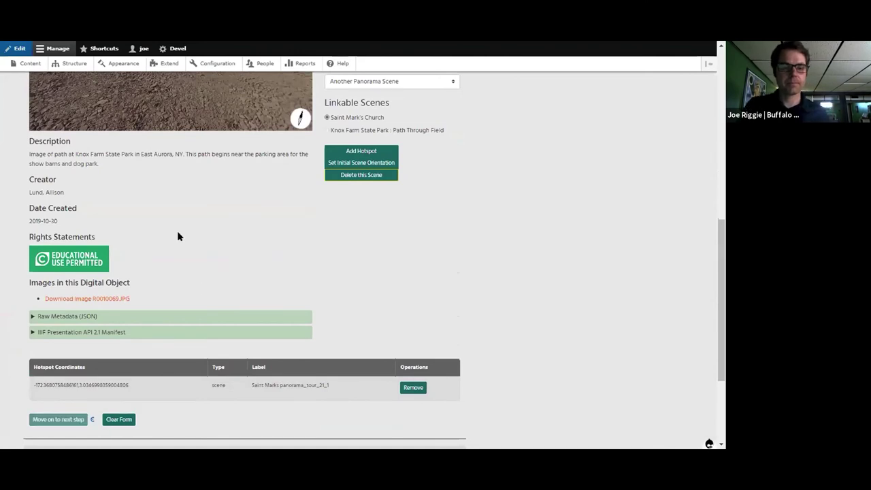
Set the tour's media type to PanoramaTour and enter the description "a walk through my neighborhood".
{"action": "scroll", "coordinate": [152, 181], "scroll_direction": "up", "scroll_amount": 5}
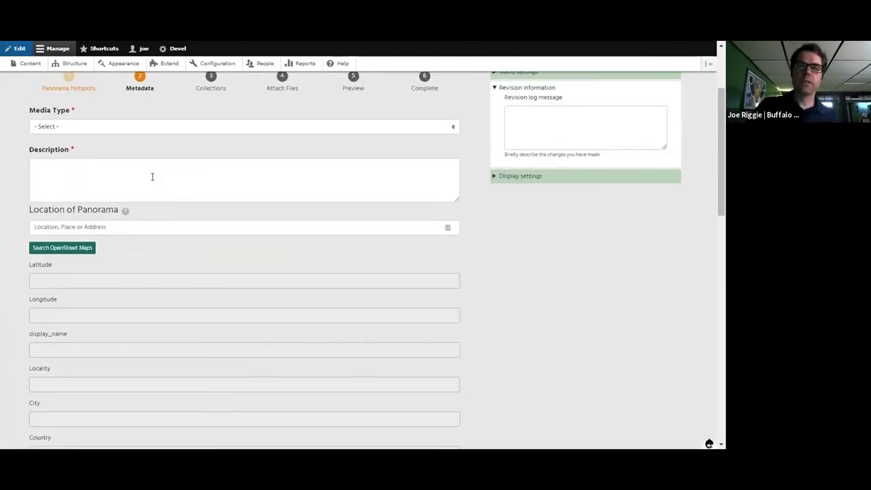
{"action": "left_click", "coordinate": [87, 128]}
{"action": "left_click", "coordinate": [72, 158]}
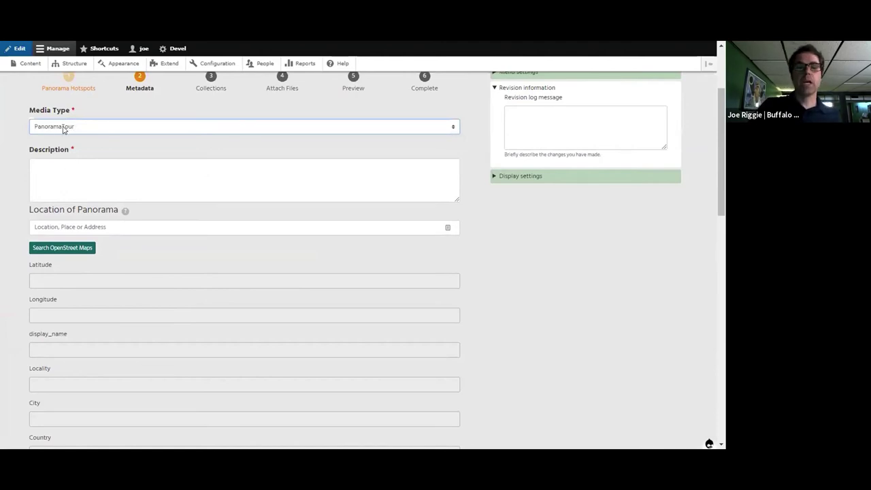
{"action": "left_click", "coordinate": [68, 172]}
{"action": "type", "text": "a"}
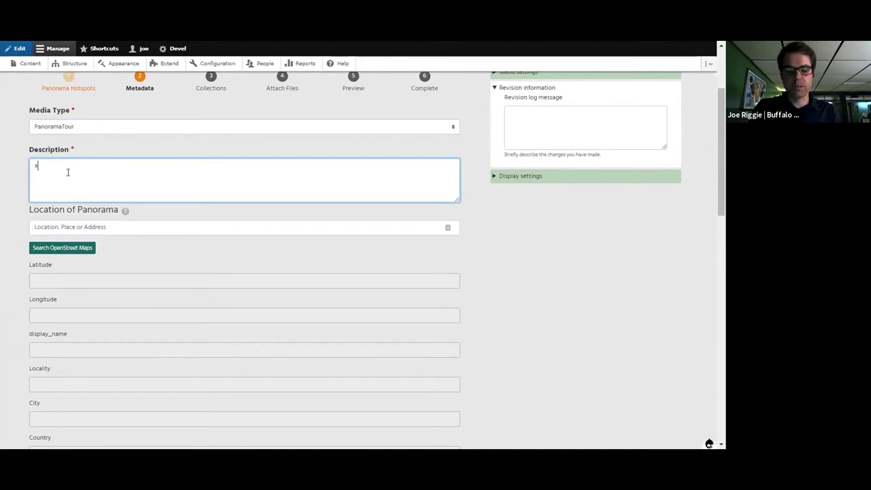
{"action": "type", "text": " walk through m"}
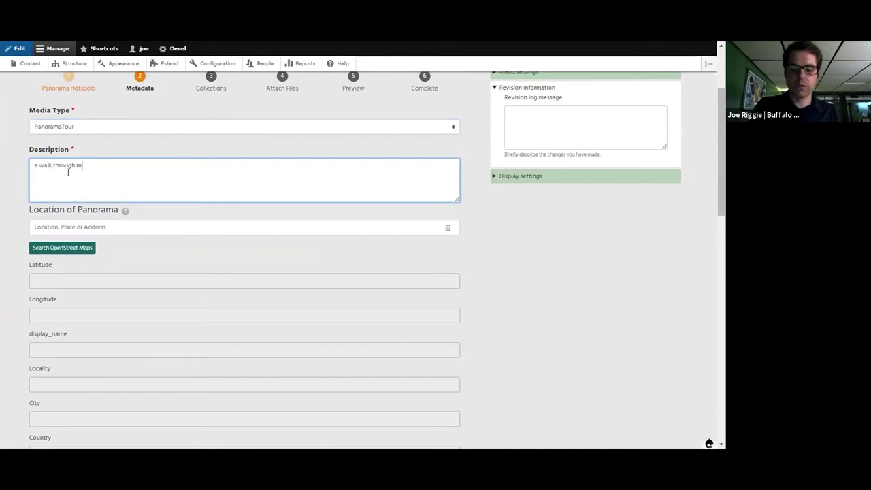
{"action": "type", "text": "y neighborhood"}
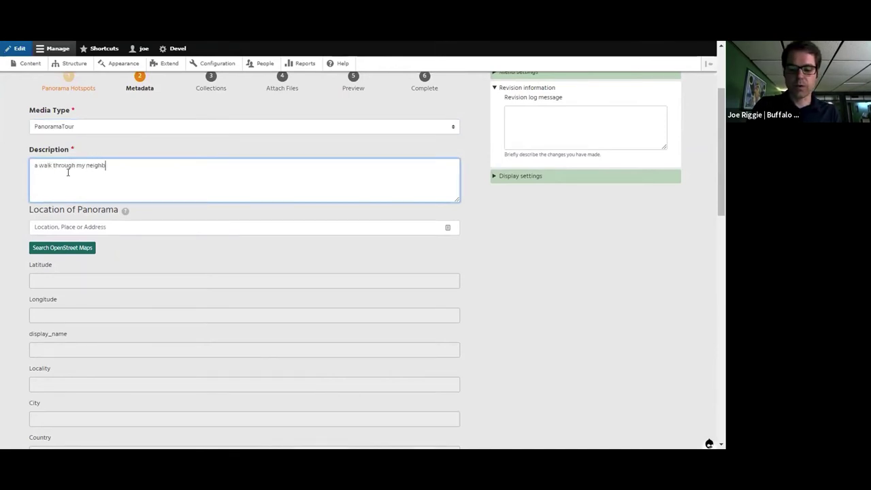
Search OpenStreetMap for "kenmore ny" as the panorama location and select the Kenmore, Tonawanda Town, Erie, New York result.
{"action": "left_click", "coordinate": [103, 224]}
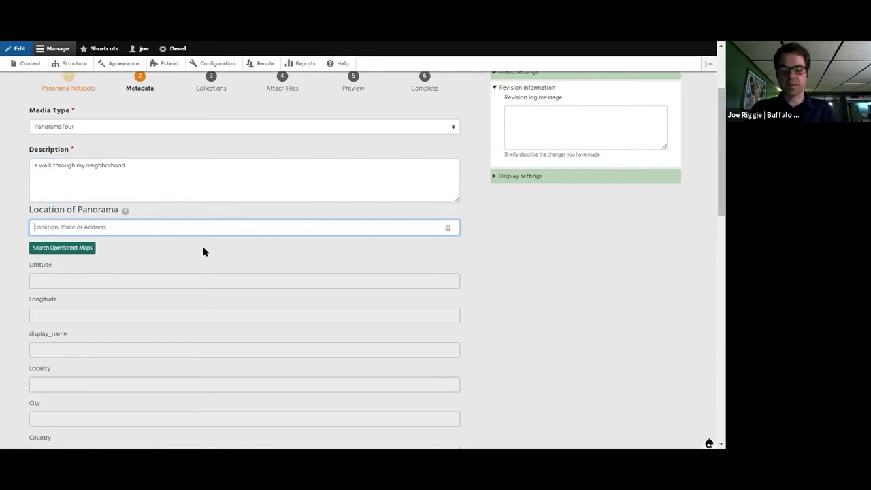
{"action": "type", "text": "kenmore ny"}
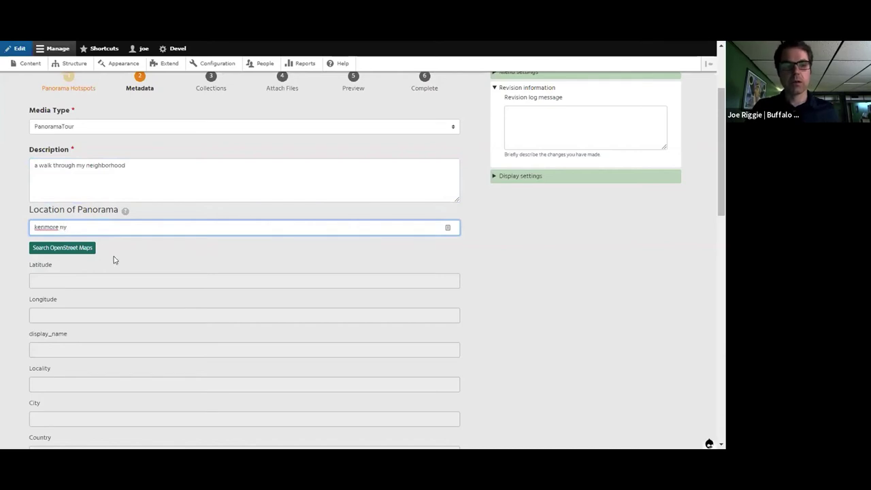
{"action": "left_click", "coordinate": [75, 251]}
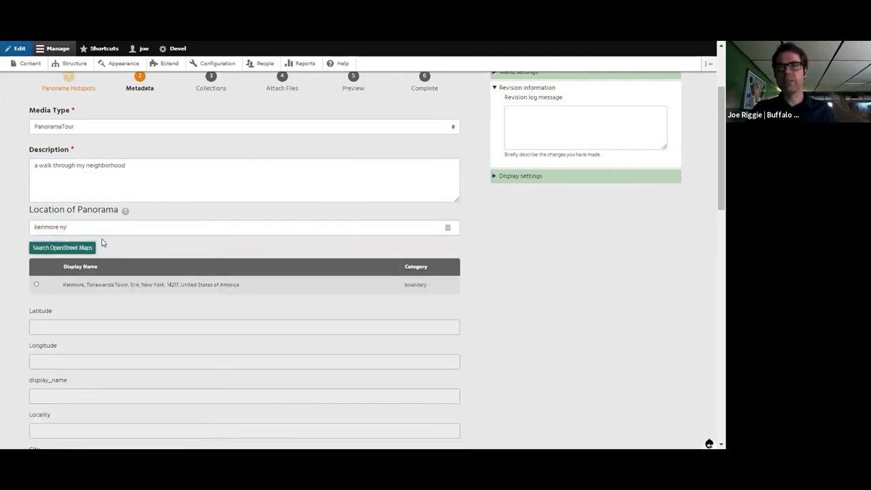
{"action": "left_click", "coordinate": [37, 284]}
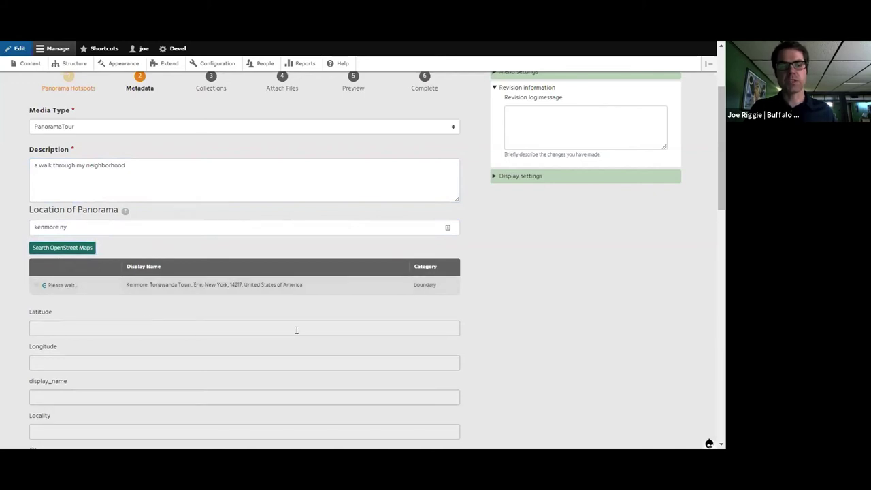
Look up "garden tour" for the Wikidata subject and choose "Garden tourism (Tourism about gardening history)".
{"action": "scroll", "coordinate": [176, 311], "scroll_direction": "down", "scroll_amount": 1}
{"action": "scroll", "coordinate": [176, 310], "scroll_direction": "down", "scroll_amount": 4}
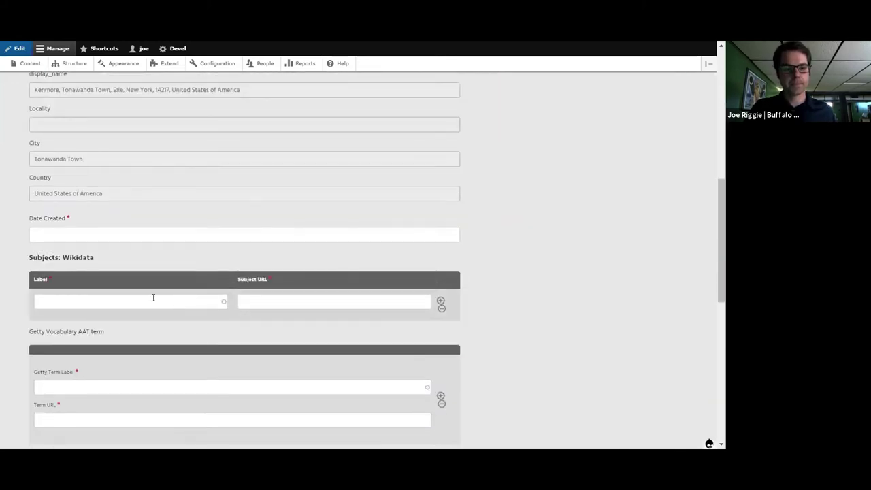
{"action": "left_click", "coordinate": [175, 301]}
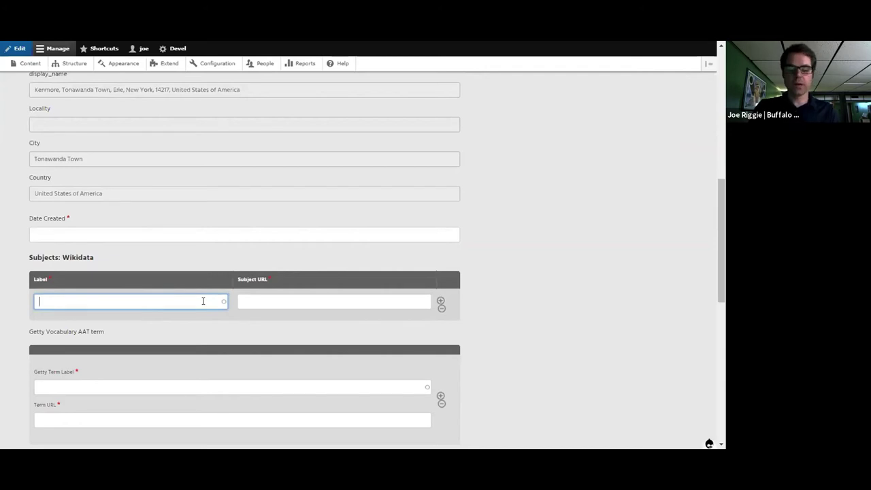
{"action": "type", "text": "garden tour"}
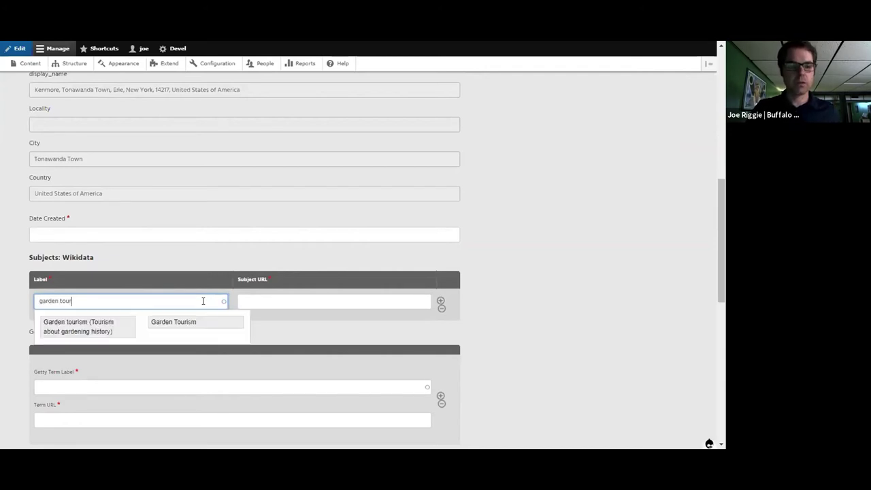
{"action": "left_click", "coordinate": [88, 326]}
Try to find a Getty vocabulary AAT term for "garden tour" and clear the entry.
{"action": "scroll", "coordinate": [136, 327], "scroll_direction": "down", "scroll_amount": 1}
{"action": "scroll", "coordinate": [135, 328], "scroll_direction": "down", "scroll_amount": 1}
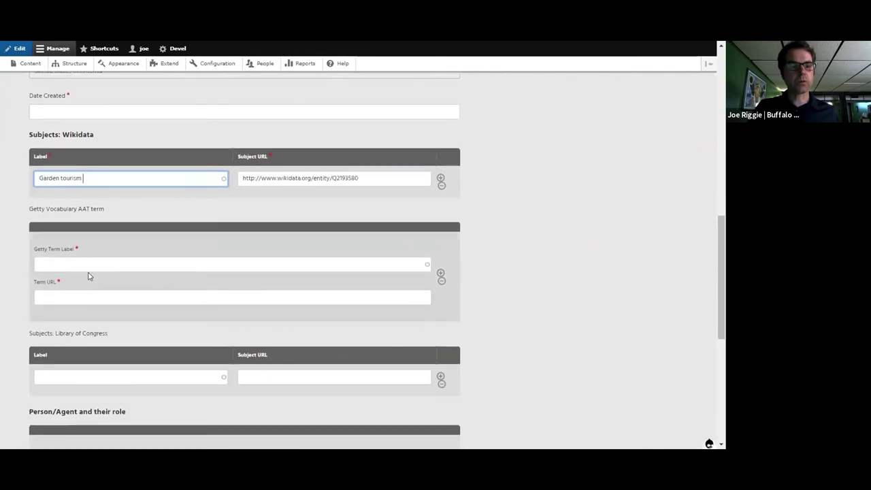
{"action": "left_click", "coordinate": [85, 261]}
{"action": "type", "text": "garden"}
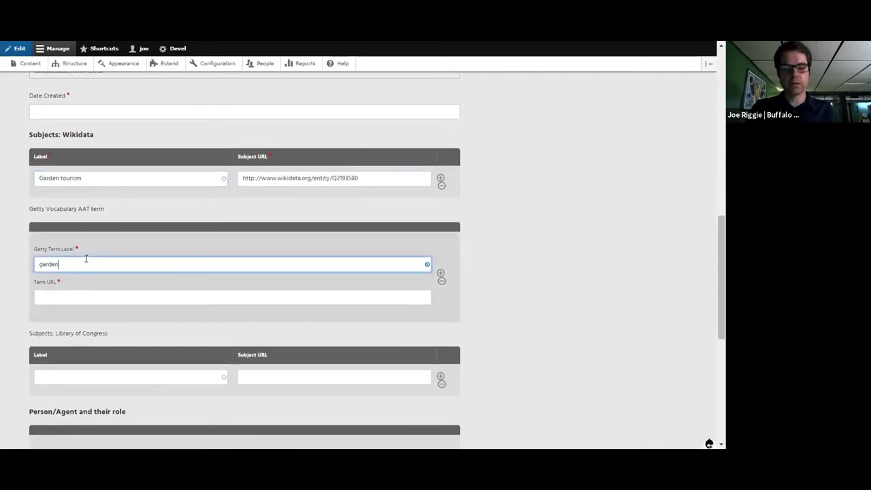
{"action": "type", "text": " tour"}
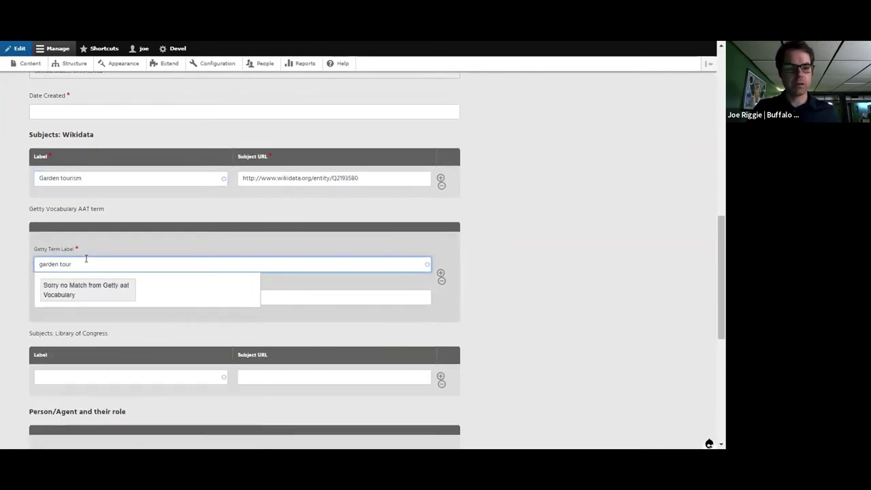
{"action": "key", "text": "ctrl+a"}
{"action": "key", "text": "BackSpace"}
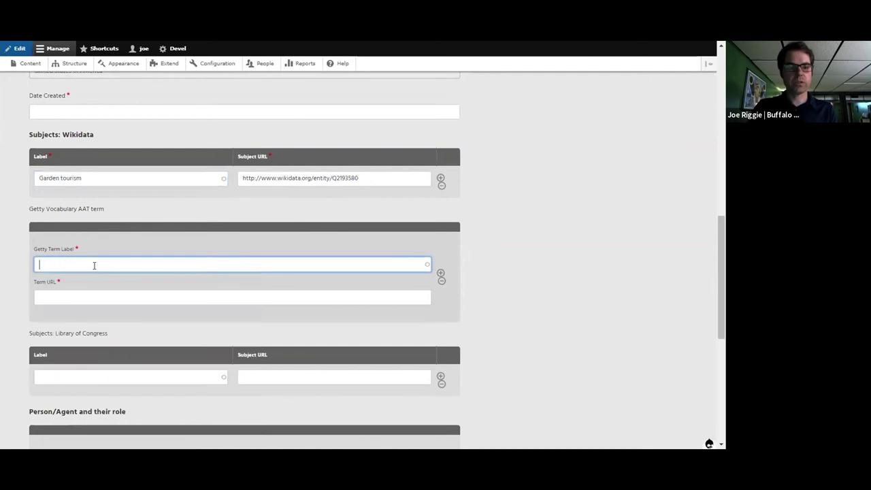
Look up "exterior views" and choose it as the Getty vocabulary AAT term.
{"action": "type", "text": "exterior v"}
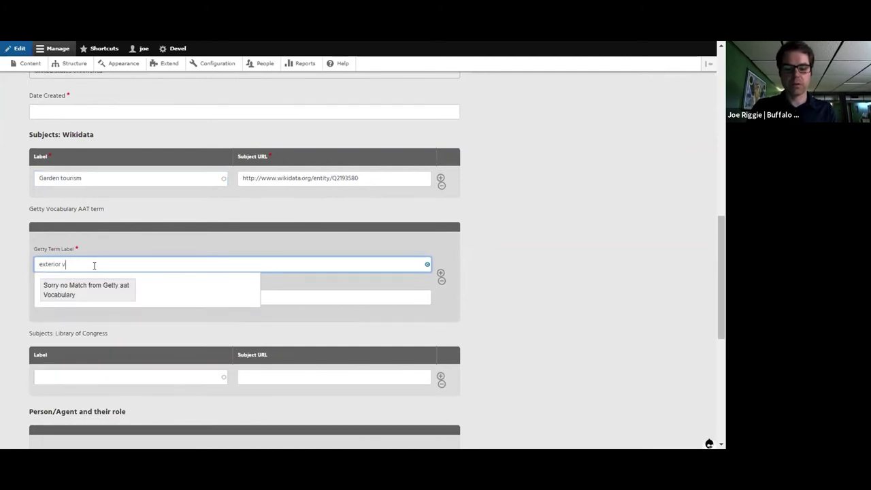
{"action": "type", "text": "iews"}
{"action": "left_click", "coordinate": [101, 298]}
Look up "garden tour" for the Library of Congress subject and choose "Garden tours".
{"action": "scroll", "coordinate": [99, 301], "scroll_direction": "down", "scroll_amount": 3}
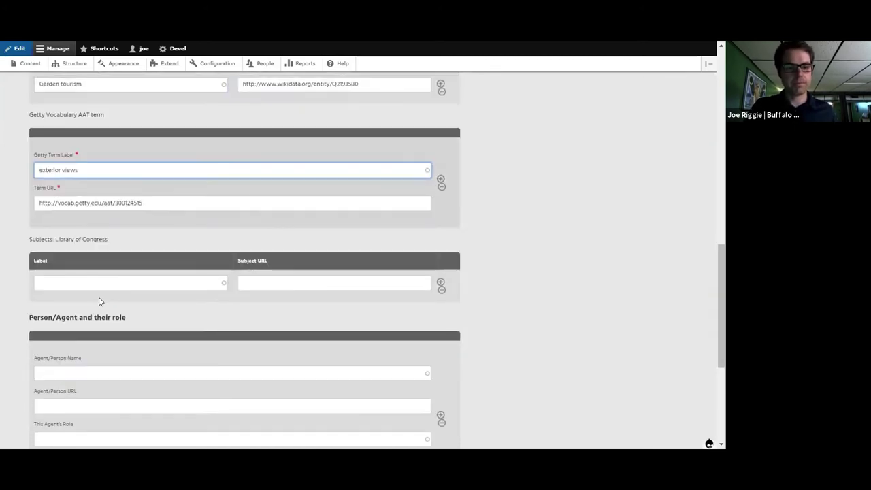
{"action": "left_click", "coordinate": [69, 252]}
{"action": "type", "text": "gar"}
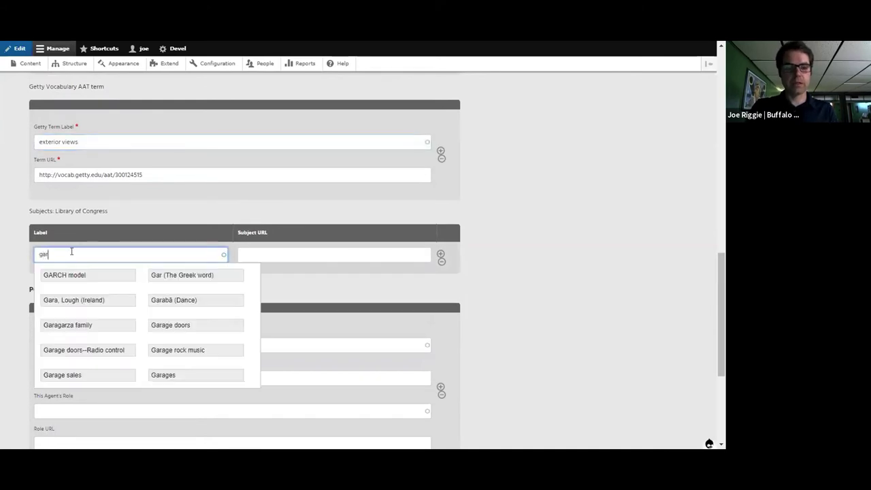
{"action": "type", "text": "den tour"}
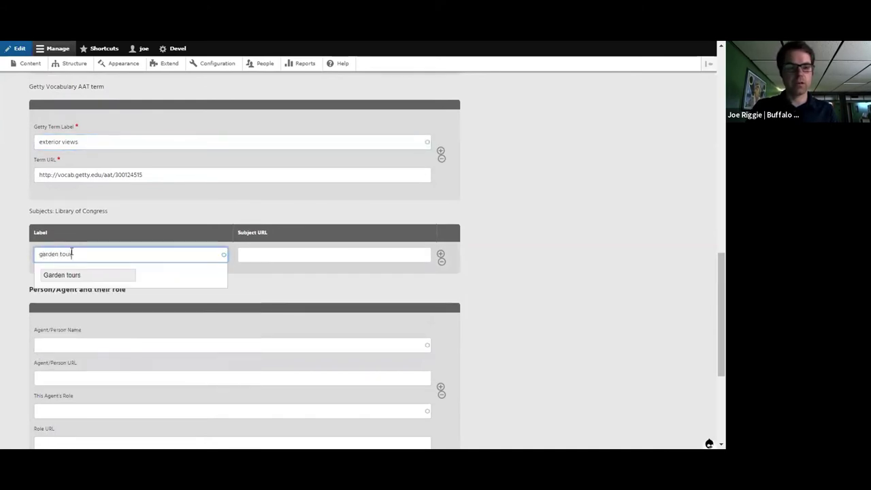
{"action": "left_click", "coordinate": [64, 274]}
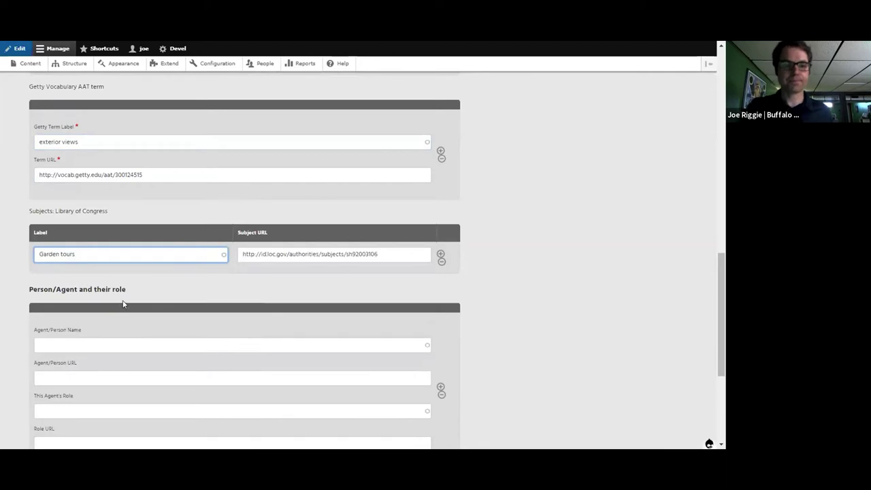
Fill in the missing Date Created with June 17, 2020 and move on to the collections step.
{"action": "scroll", "coordinate": [122, 304], "scroll_direction": "down", "scroll_amount": 3}
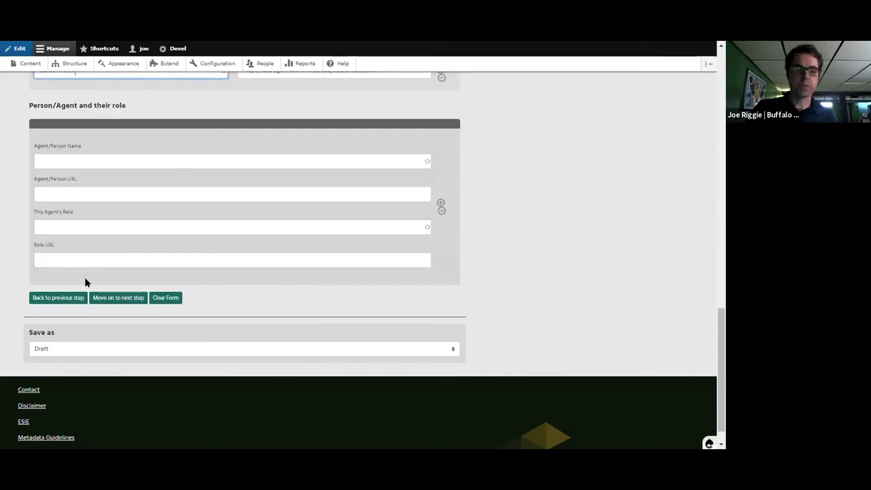
{"action": "left_click", "coordinate": [116, 298]}
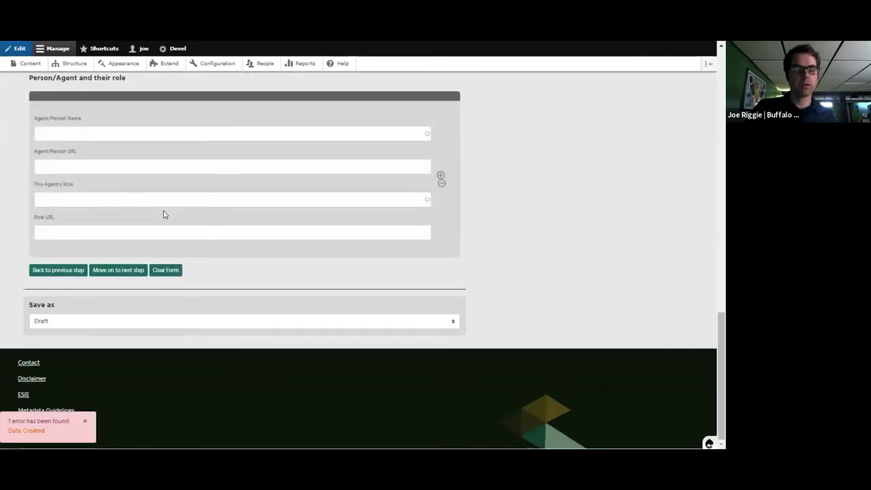
{"action": "scroll", "coordinate": [244, 243], "scroll_direction": "up", "scroll_amount": 5}
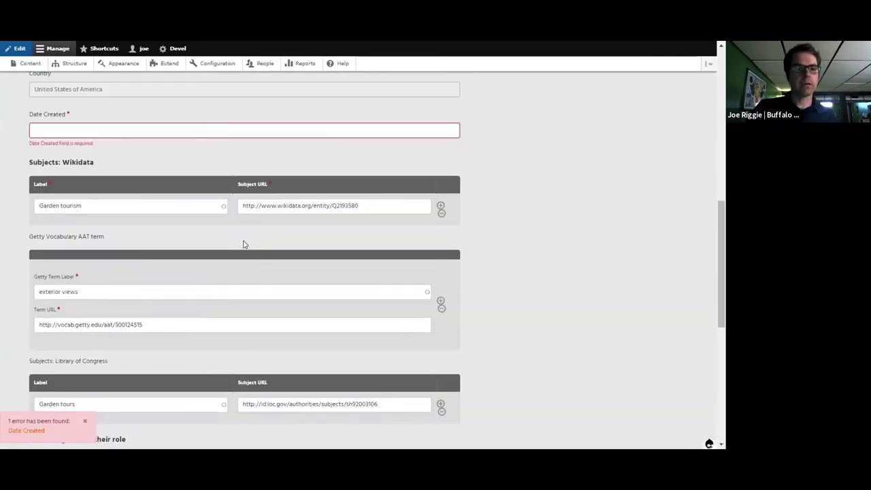
{"action": "scroll", "coordinate": [244, 243], "scroll_direction": "up", "scroll_amount": 1}
{"action": "left_click", "coordinate": [84, 196]}
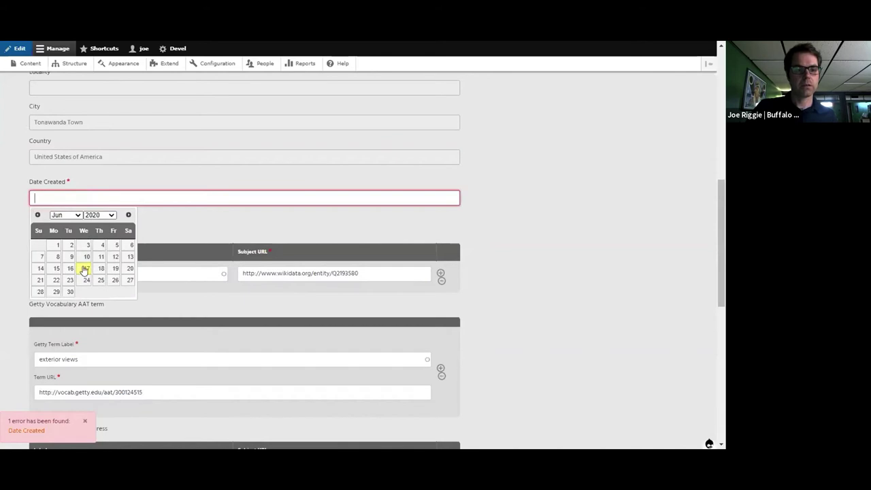
{"action": "left_click", "coordinate": [85, 269]}
{"action": "scroll", "coordinate": [214, 224], "scroll_direction": "down", "scroll_amount": 7}
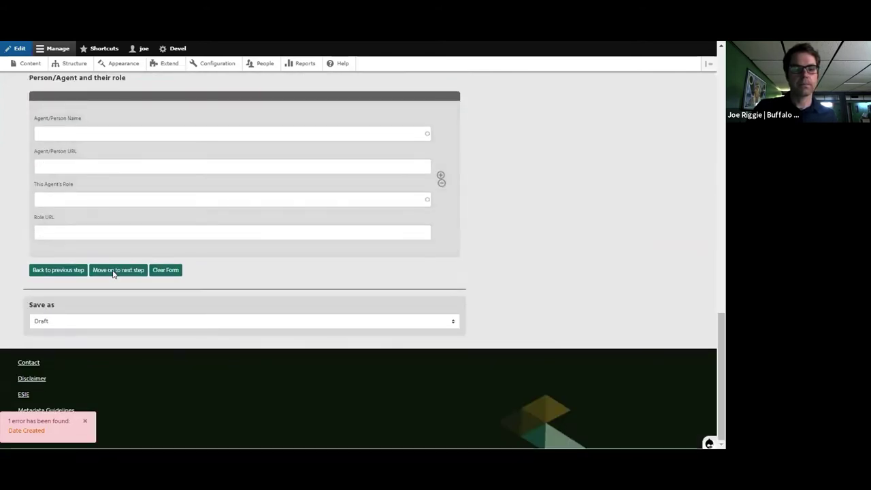
{"action": "left_click", "coordinate": [114, 272]}
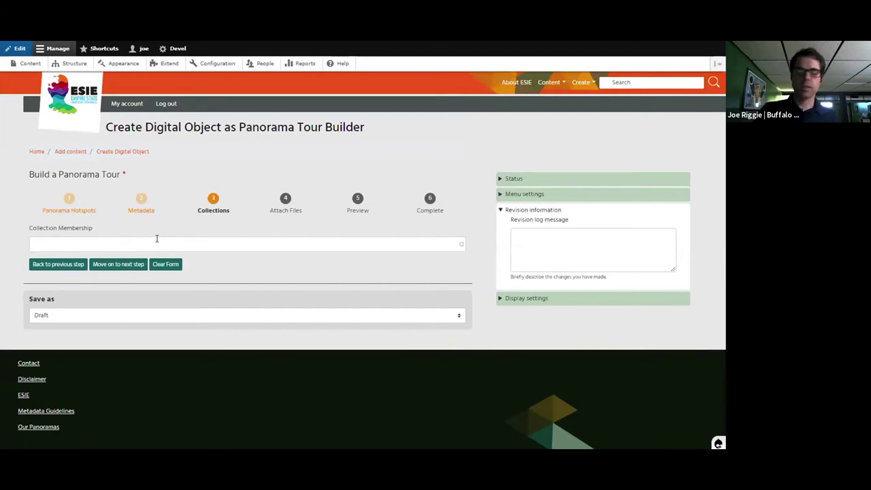
Leave the collection membership empty, upload thmbnail_0.png as the tour's preview image and save the metadata.
{"action": "left_click", "coordinate": [125, 266]}
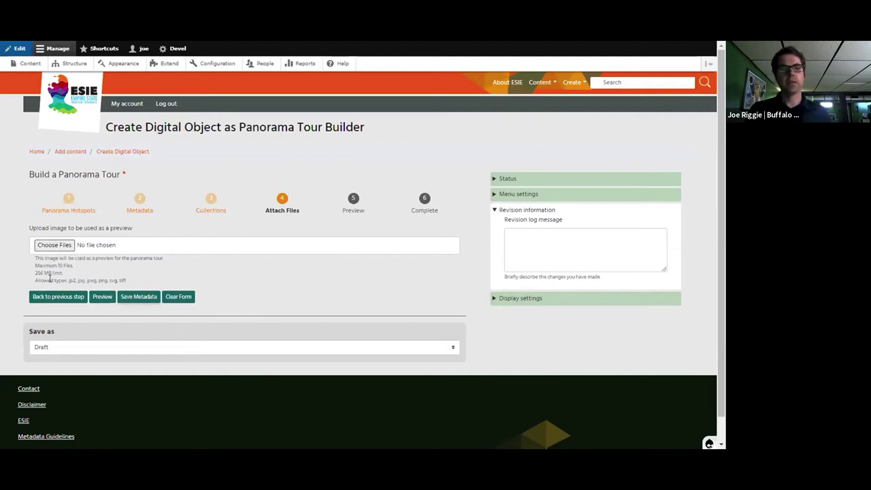
{"action": "left_click", "coordinate": [53, 245]}
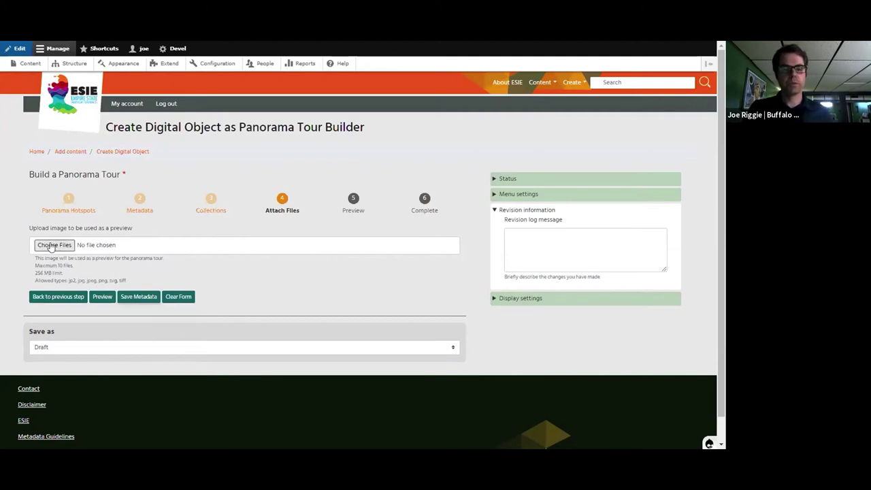
{"action": "left_click", "coordinate": [320, 147]}
{"action": "left_click", "coordinate": [276, 289]}
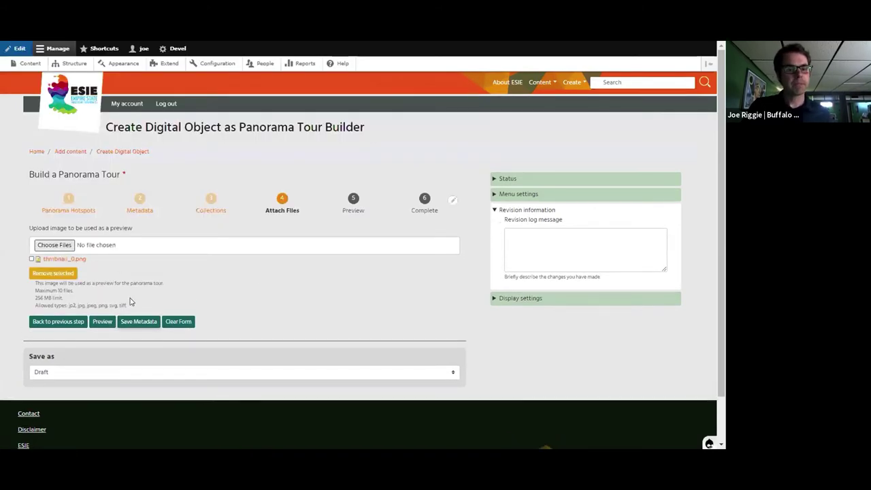
{"action": "left_click", "coordinate": [133, 322]}
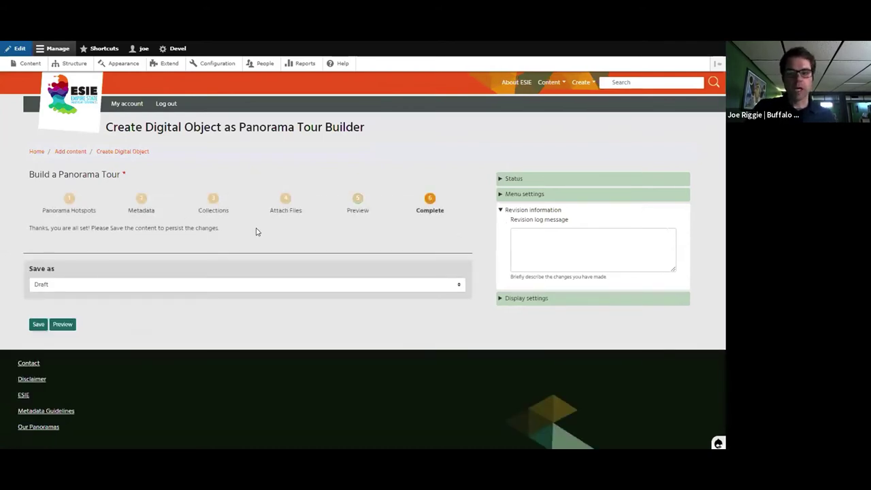
Save the panorama tour as Published, confirm the publication and dismiss the status messages.
{"action": "left_click", "coordinate": [105, 286]}
{"action": "left_click", "coordinate": [68, 323]}
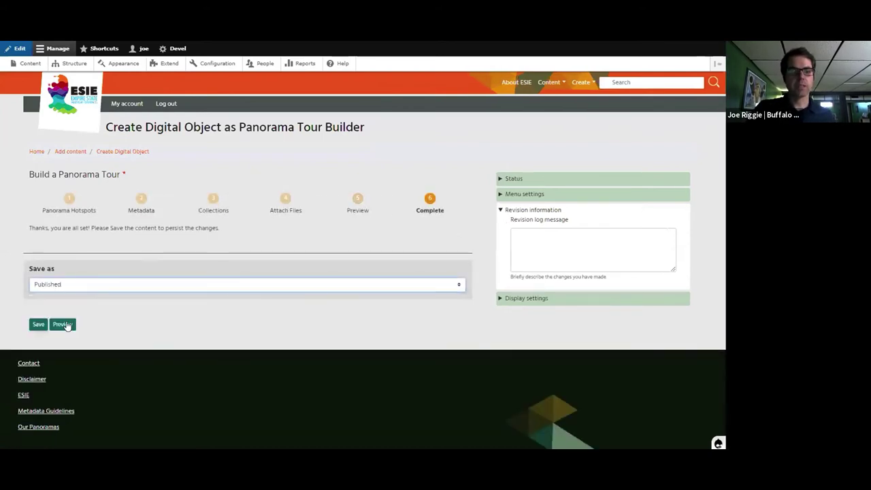
{"action": "left_click", "coordinate": [38, 324]}
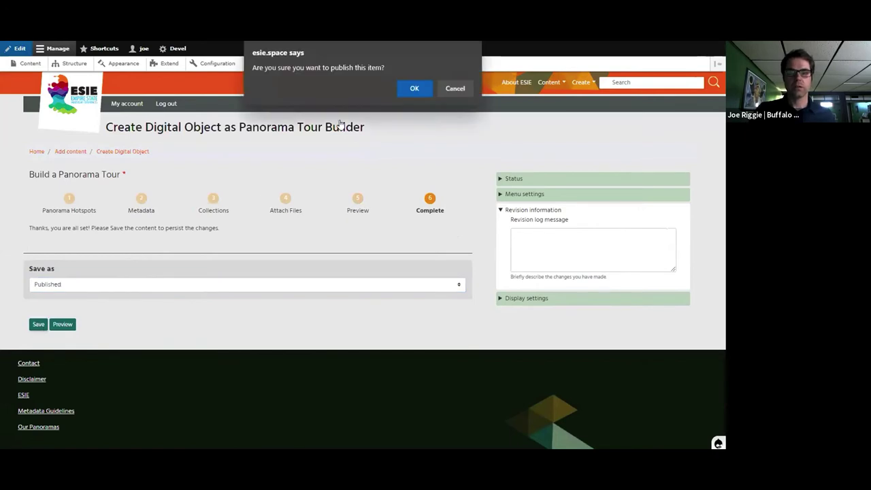
{"action": "left_click", "coordinate": [413, 89]}
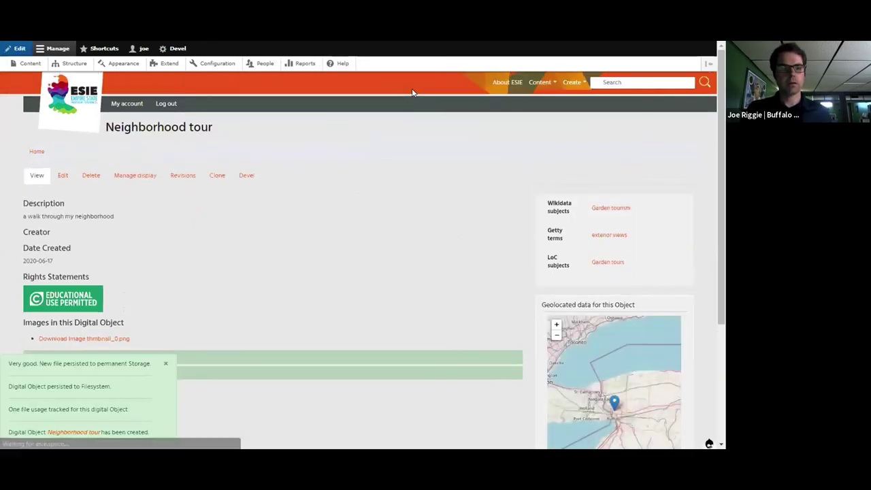
{"action": "left_click", "coordinate": [165, 362]}
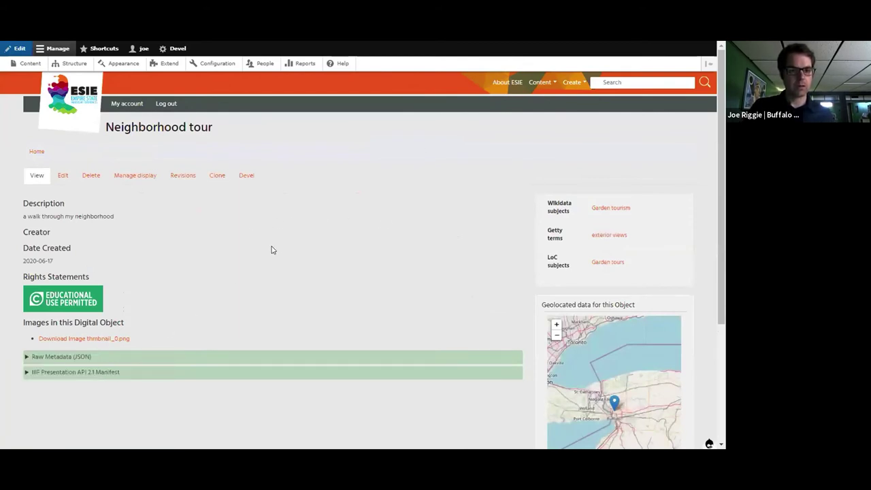
Search the site for "tour", open the suggested Neighborhood tour and reload its view page.
{"action": "left_click", "coordinate": [629, 82]}
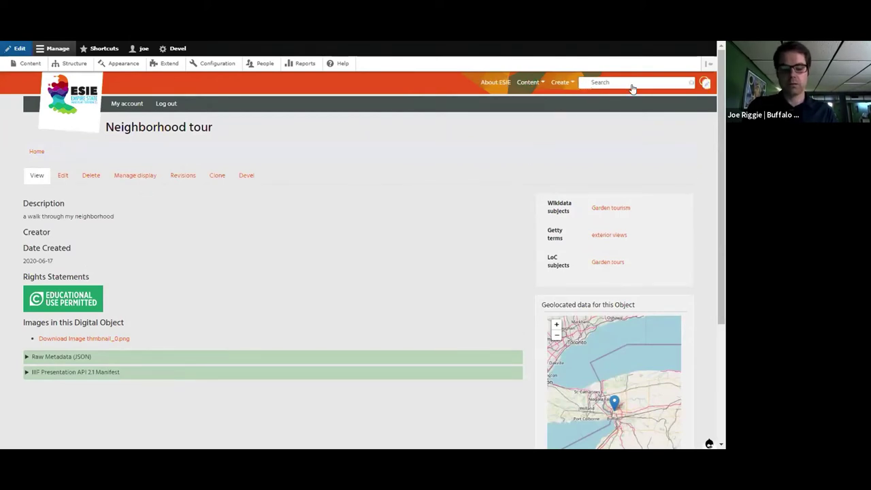
{"action": "type", "text": "tur"}
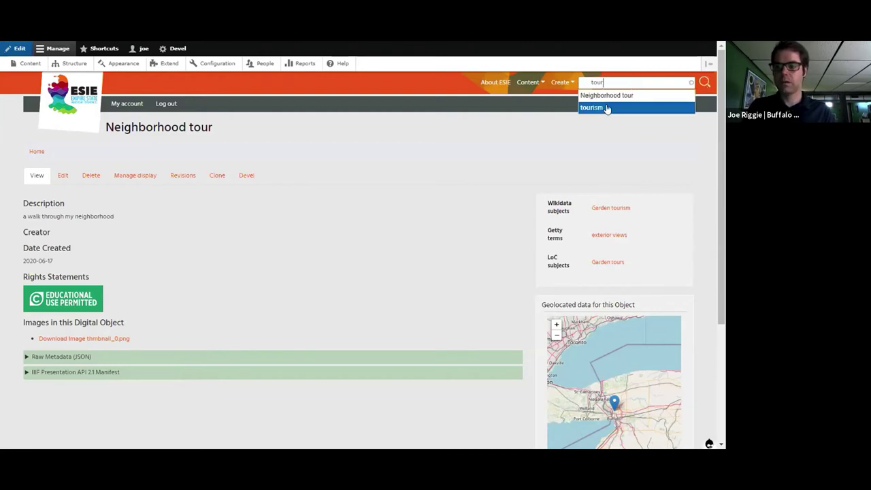
{"action": "left_click", "coordinate": [604, 96]}
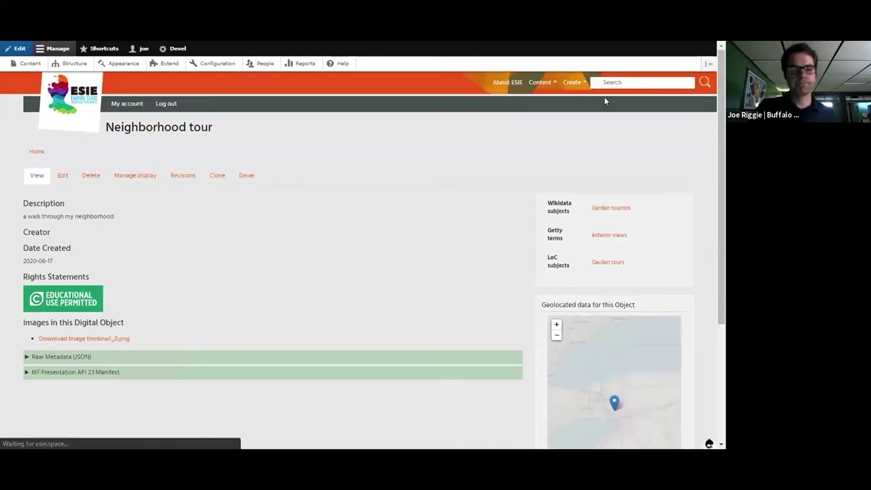
{"action": "left_click", "coordinate": [35, 177]}
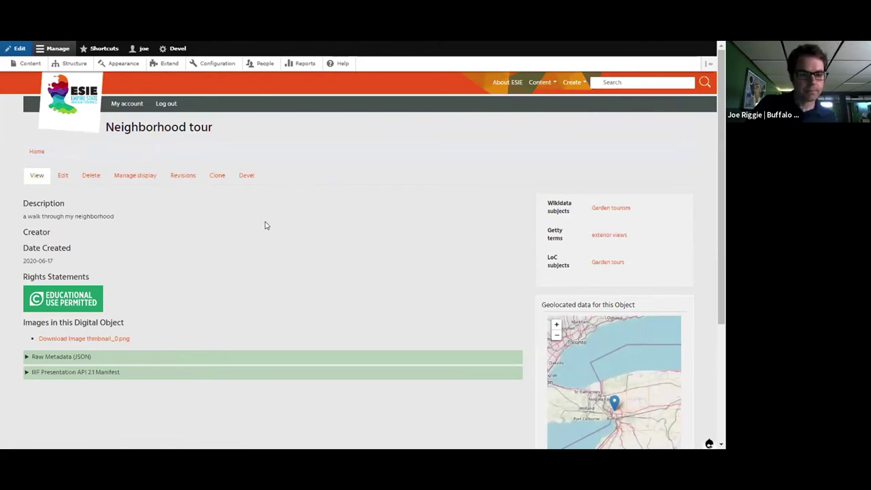
{"action": "left_click", "coordinate": [38, 177]}
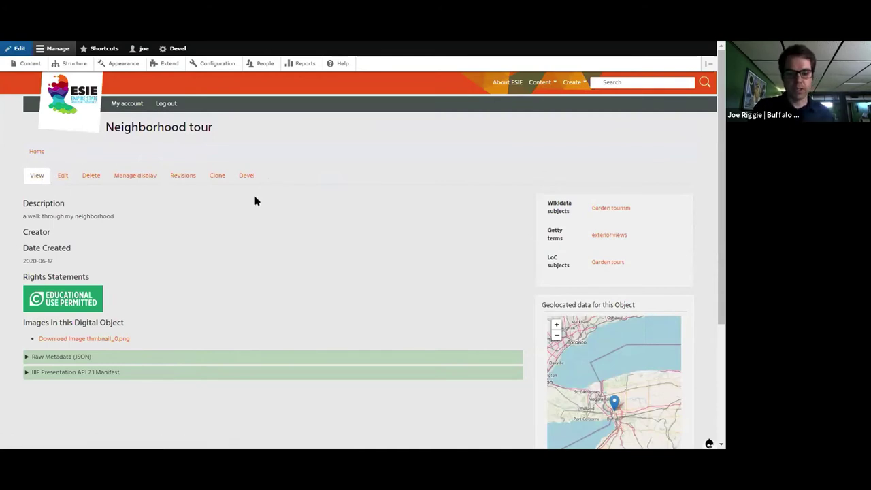
{"action": "key", "text": "F5"}
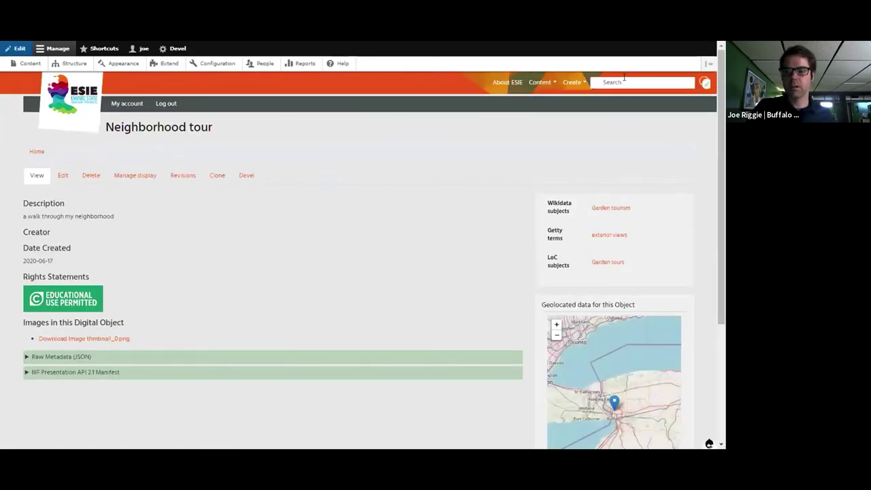
Open the Neighborhood tour from the list of all content.
{"action": "left_click", "coordinate": [541, 82]}
{"action": "left_click", "coordinate": [541, 98]}
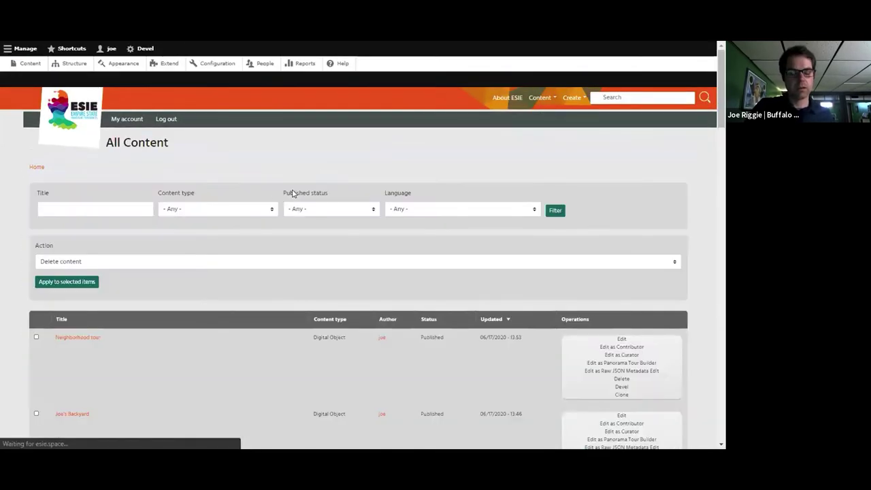
{"action": "scroll", "coordinate": [171, 249], "scroll_direction": "down", "scroll_amount": 3}
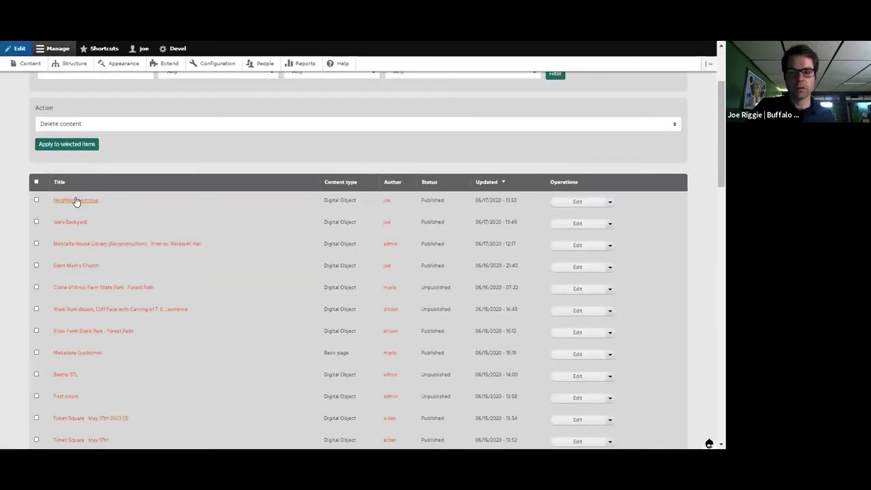
{"action": "left_click", "coordinate": [76, 201]}
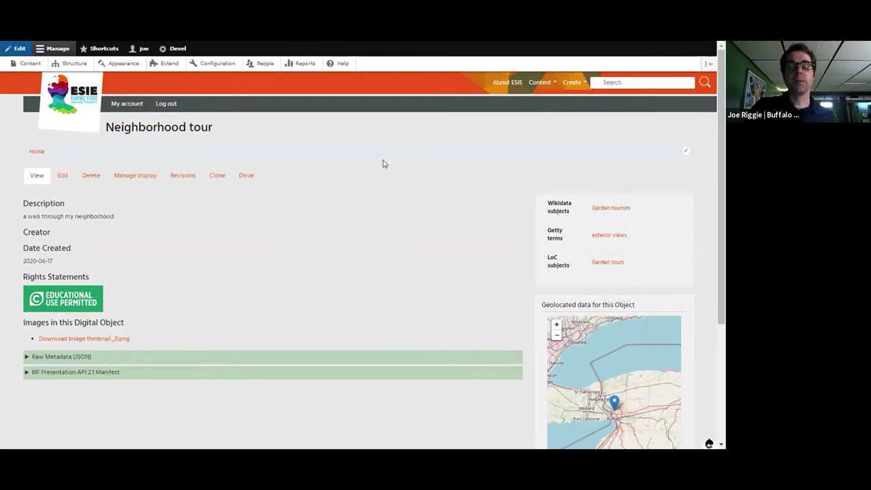
Search the site for "japanese".
{"action": "left_click", "coordinate": [625, 85]}
{"action": "type", "text": "japanese"}
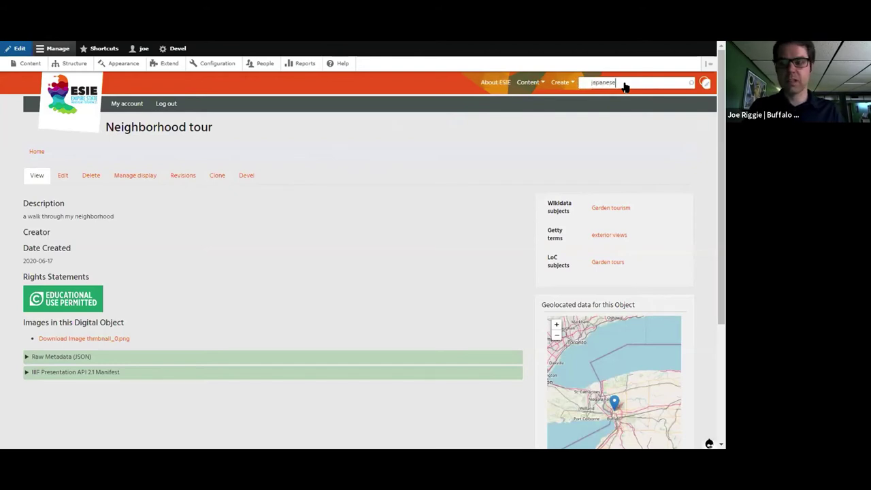
{"action": "key", "text": "Return"}
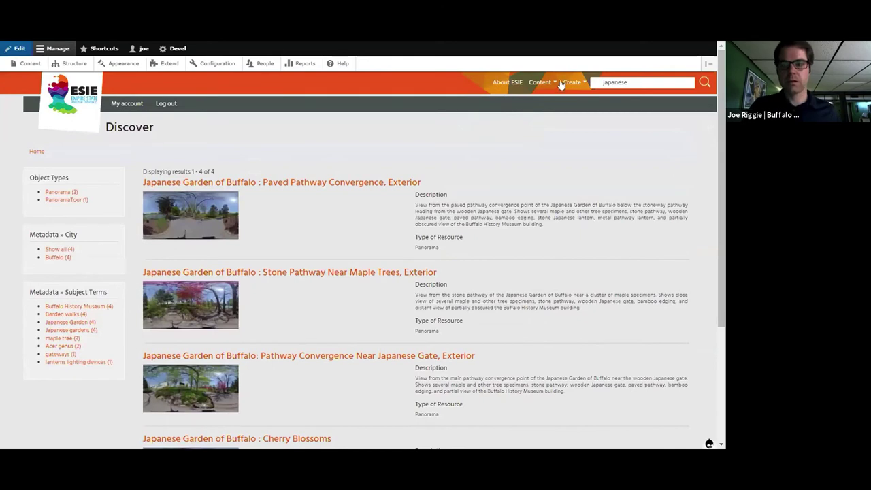
Filter the list of all content by the title "japanese".
{"action": "left_click", "coordinate": [361, 181]}
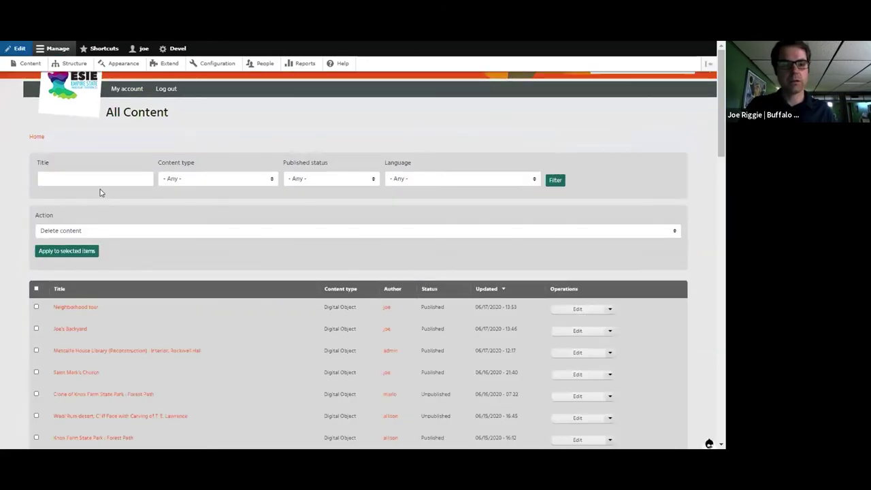
{"action": "left_click", "coordinate": [97, 192]}
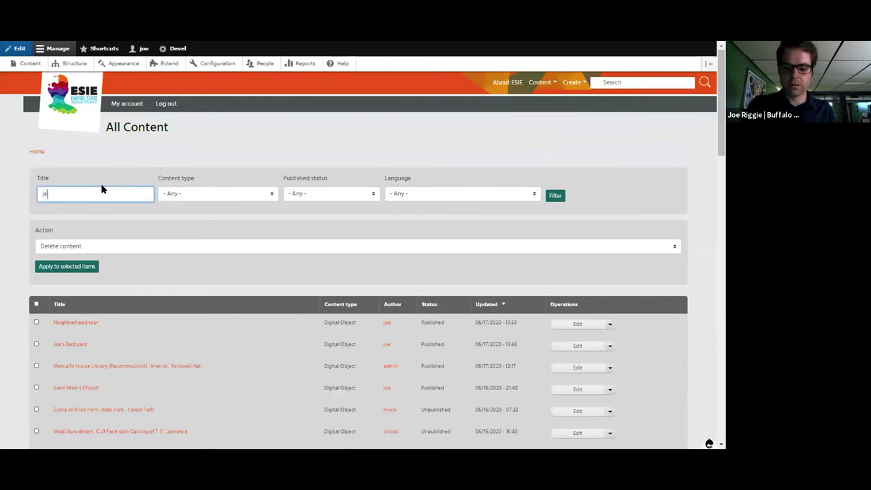
{"action": "key", "text": "Return"}
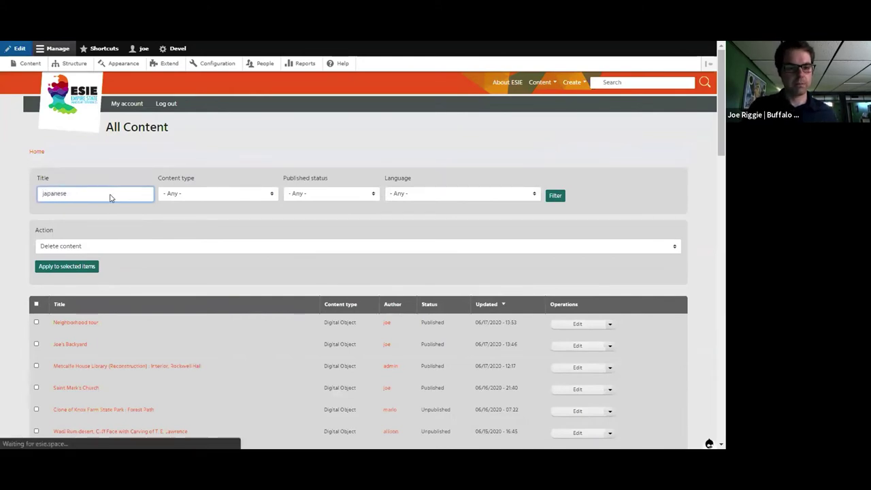
{"action": "scroll", "coordinate": [151, 293], "scroll_direction": "down", "scroll_amount": 2}
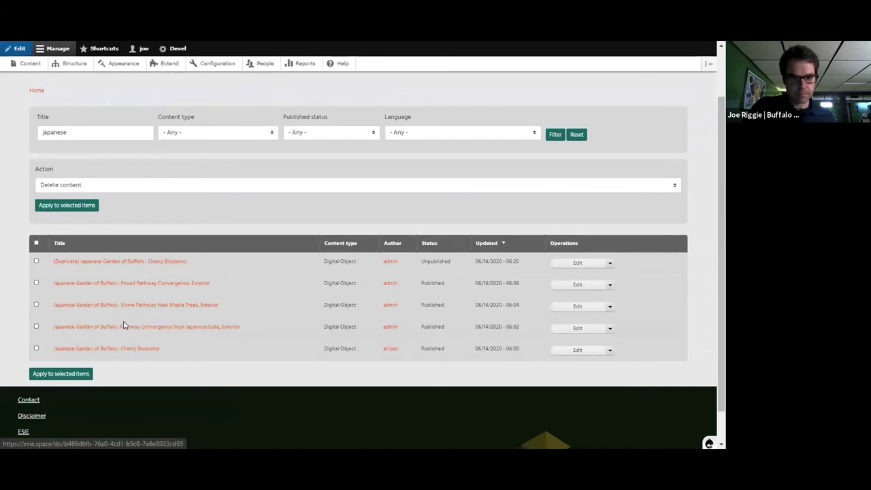
Open "Japanese Garden of Buffalo : Cherry Blossoms", load its panorama, look around and follow the hotspot to the Paved Pathway Convergence scene.
{"action": "left_click", "coordinate": [124, 351]}
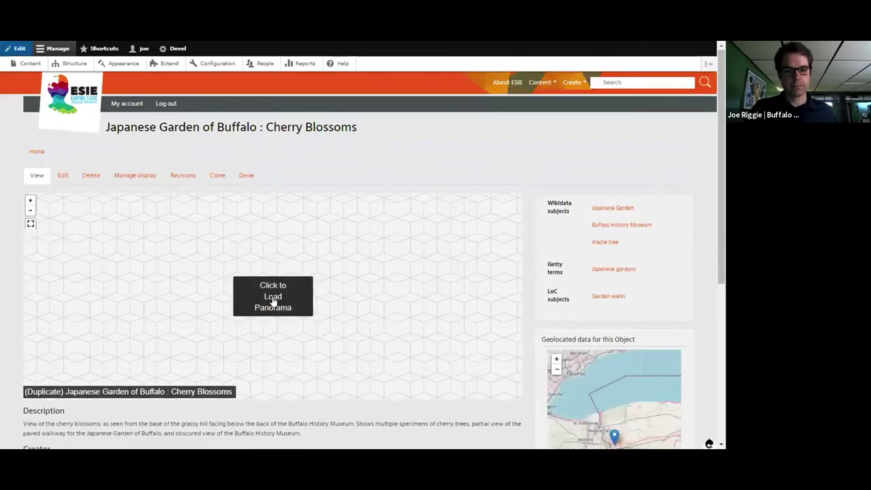
{"action": "left_click", "coordinate": [271, 297]}
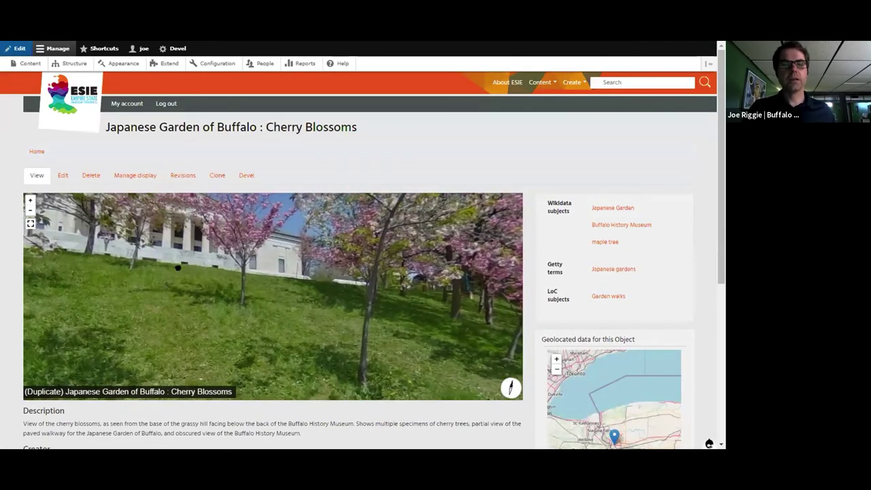
{"action": "left_click_drag", "start_coordinate": [115, 271], "coordinate": [303, 270]}
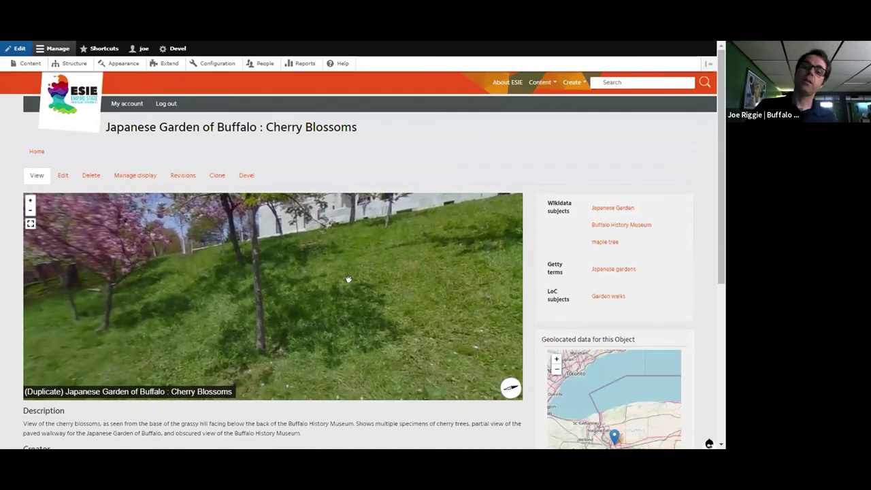
{"action": "left_click_drag", "start_coordinate": [366, 274], "coordinate": [353, 287]}
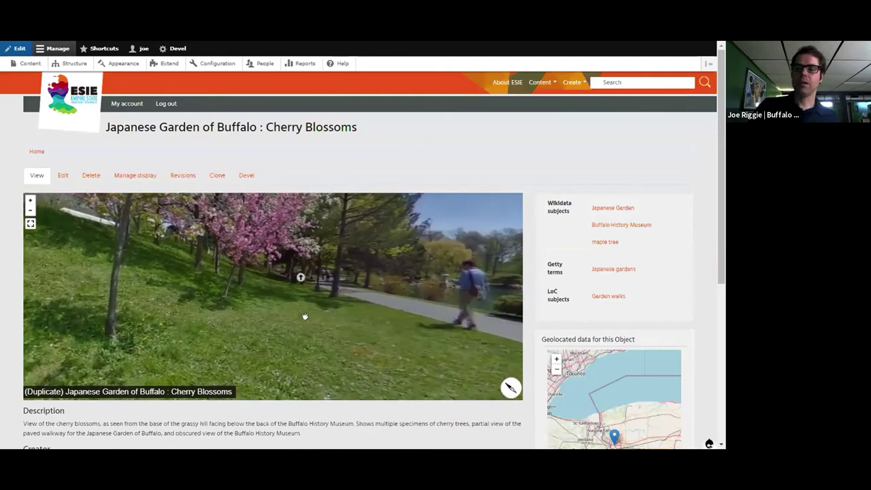
{"action": "left_click", "coordinate": [302, 279]}
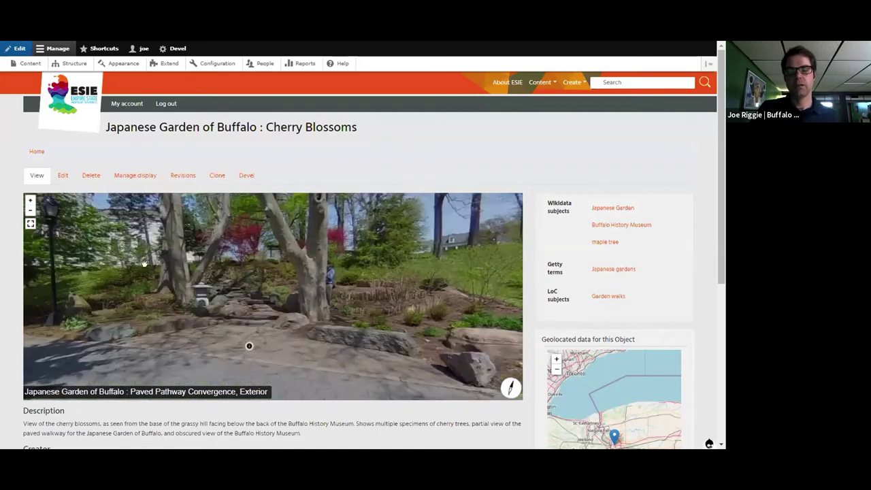
Continue through the ground hotspot to the Stone Pathway Near Maple Trees scene and look around toward its next hotspot.
{"action": "left_click_drag", "start_coordinate": [249, 344], "coordinate": [306, 307]}
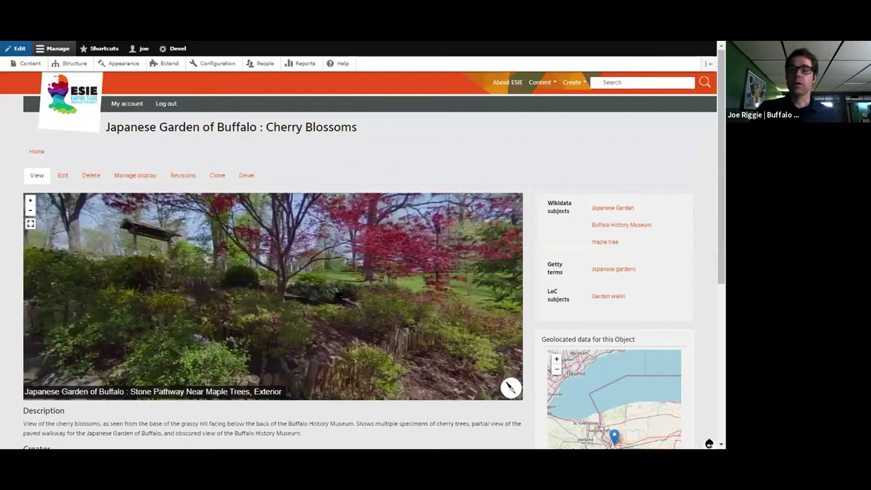
{"action": "left_click_drag", "start_coordinate": [367, 289], "coordinate": [364, 275]}
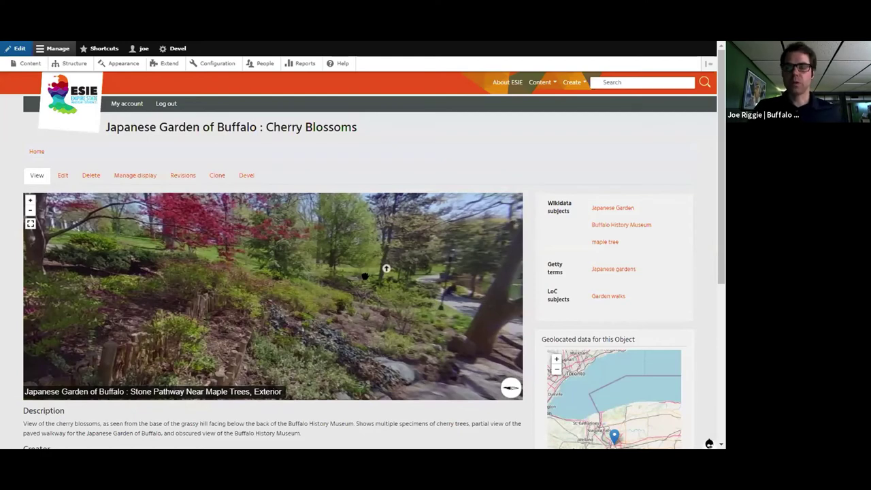
{"action": "left_click_drag", "start_coordinate": [365, 275], "coordinate": [235, 265]}
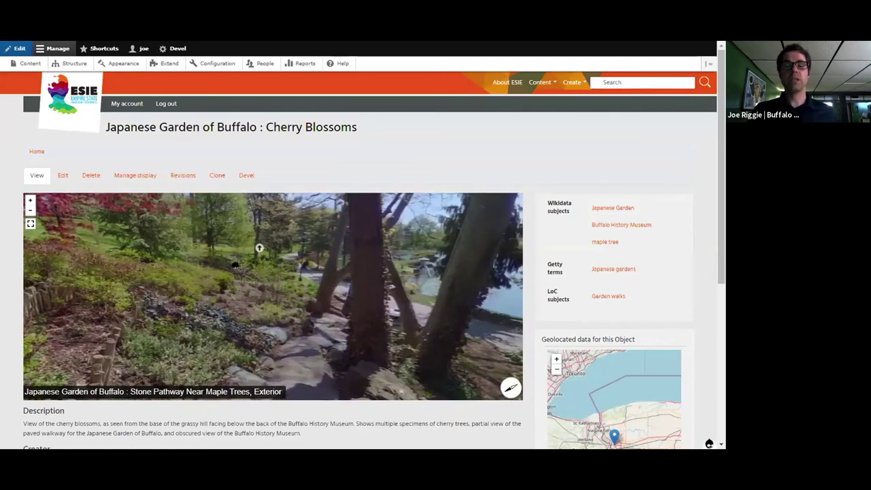
{"action": "left_click_drag", "start_coordinate": [235, 265], "coordinate": [261, 302]}
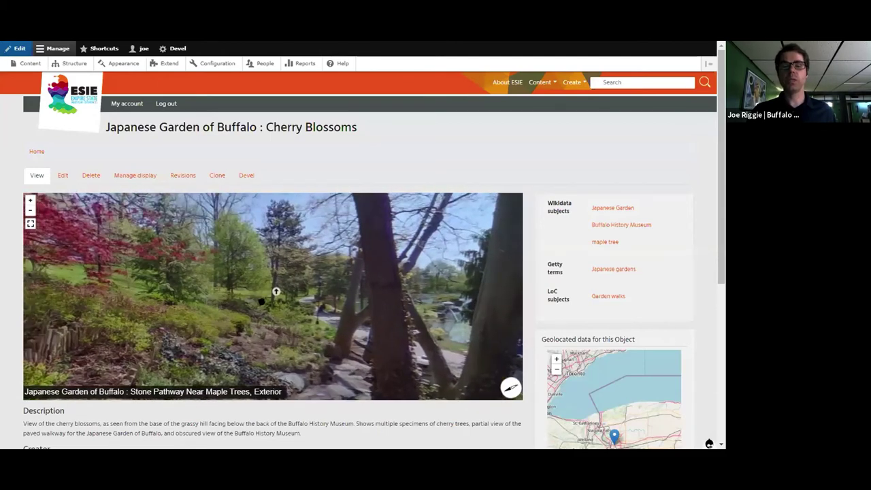